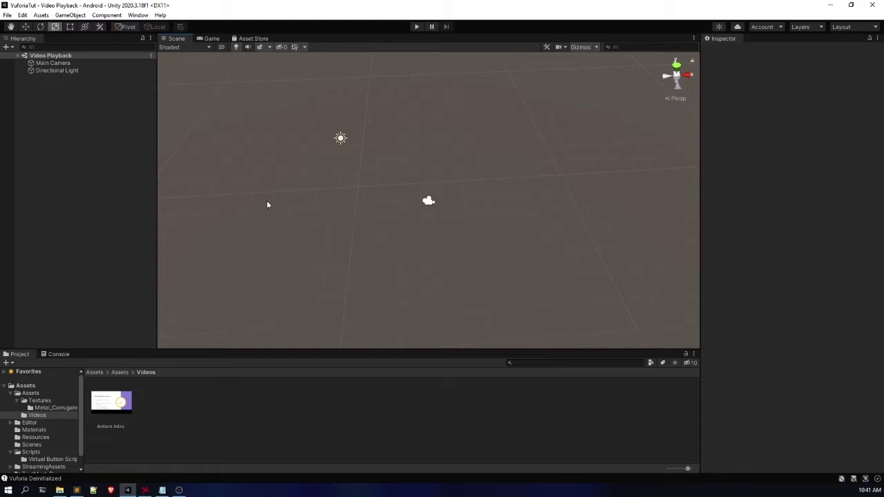
# Step: Delete the Main Camera from the scene and add a Vuforia Engine AR Camera in its place
pyautogui.click(59, 63)
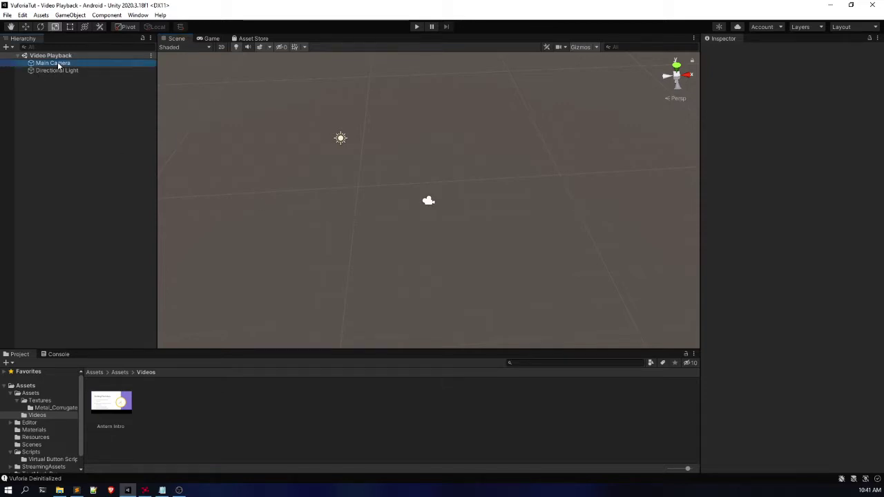
pyautogui.press('Delete')
pyautogui.rightClick(60, 130)
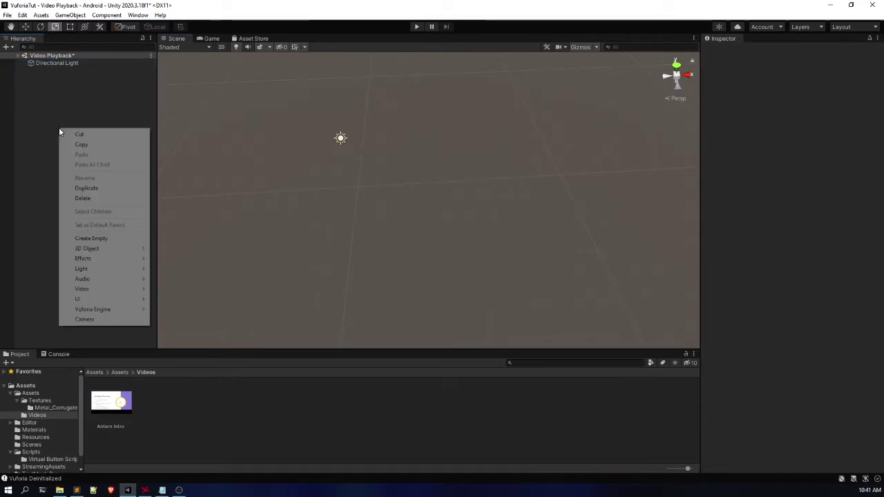
pyautogui.moveTo(97, 311)
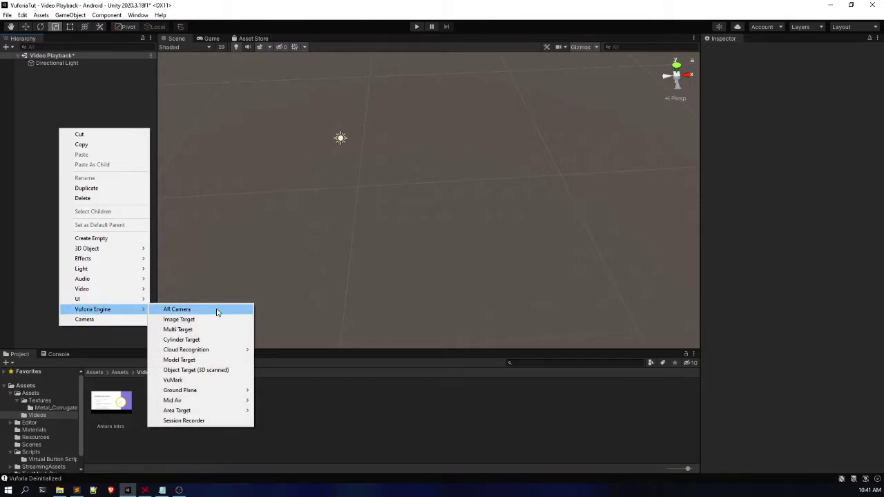
pyautogui.click(217, 309)
# Step: Add a Vuforia Image Target with its type set to From Database and FirstARapp as its database
pyautogui.rightClick(59, 114)
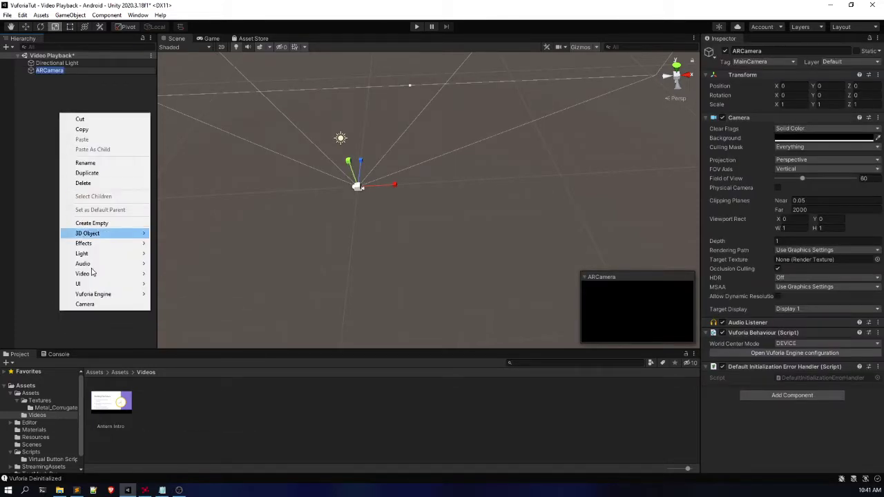
pyautogui.moveTo(104, 294)
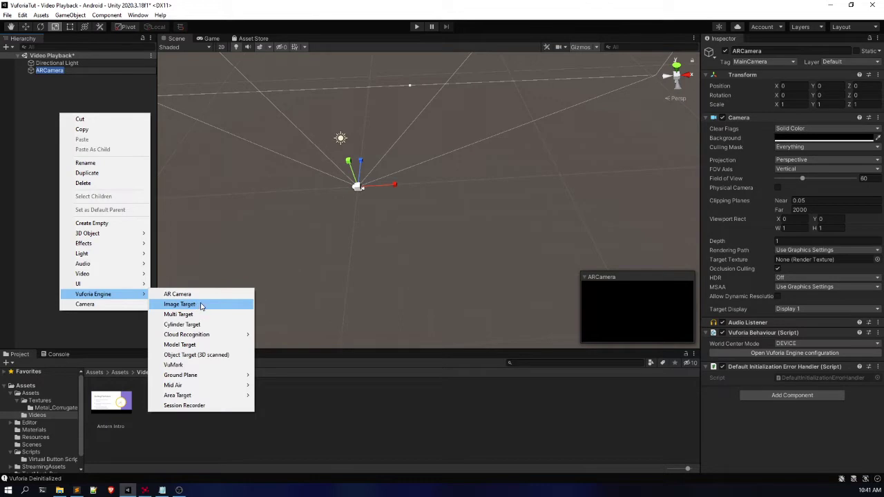
pyautogui.click(195, 304)
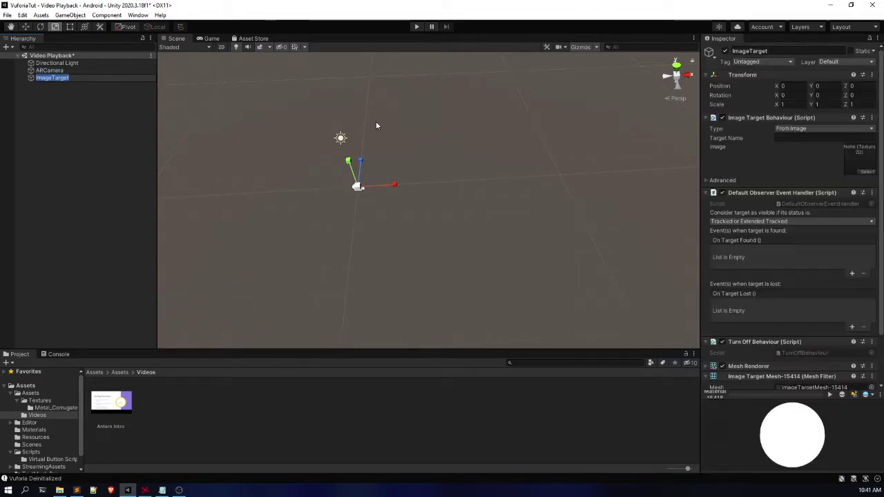
pyautogui.click(801, 129)
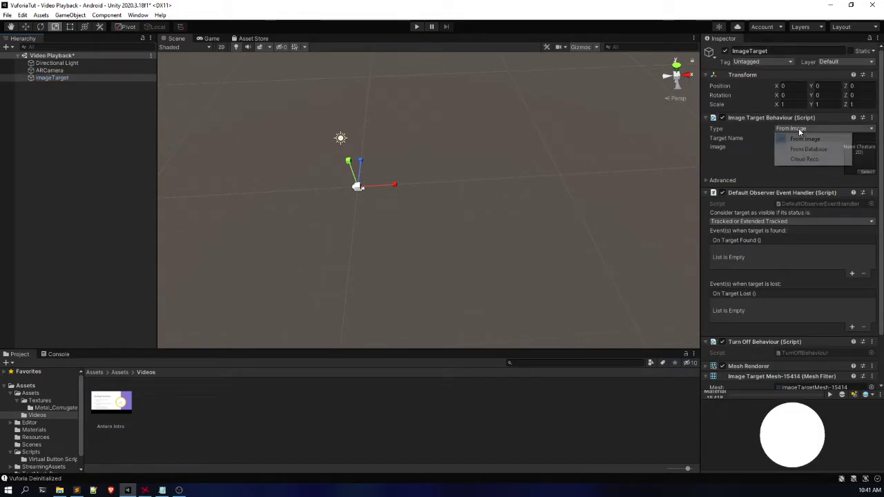
pyautogui.click(804, 150)
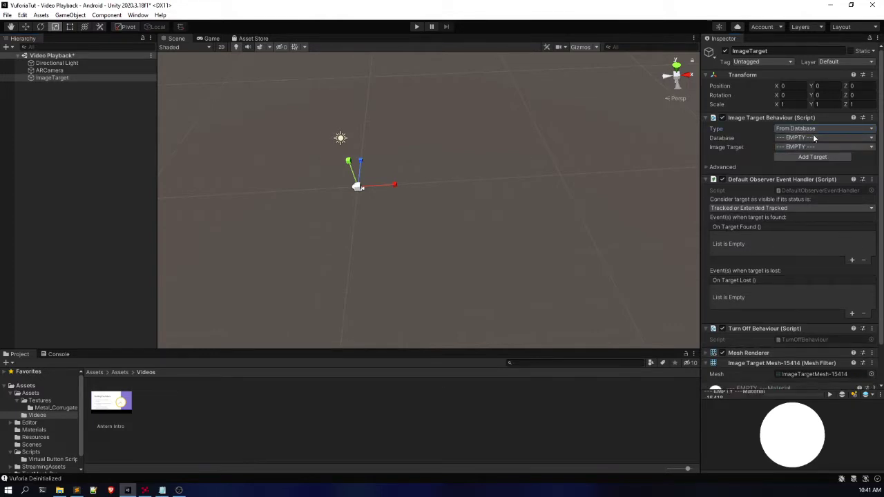
pyautogui.click(813, 136)
pyautogui.click(807, 159)
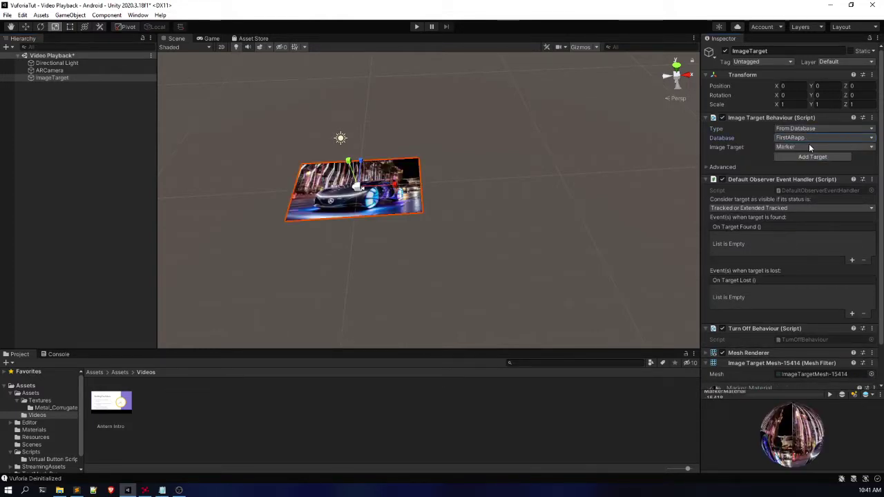
# Step: Set the ImageTarget's event handler to consider the target visible only when its status is Tracked
pyautogui.scroll(2, 311, 158)
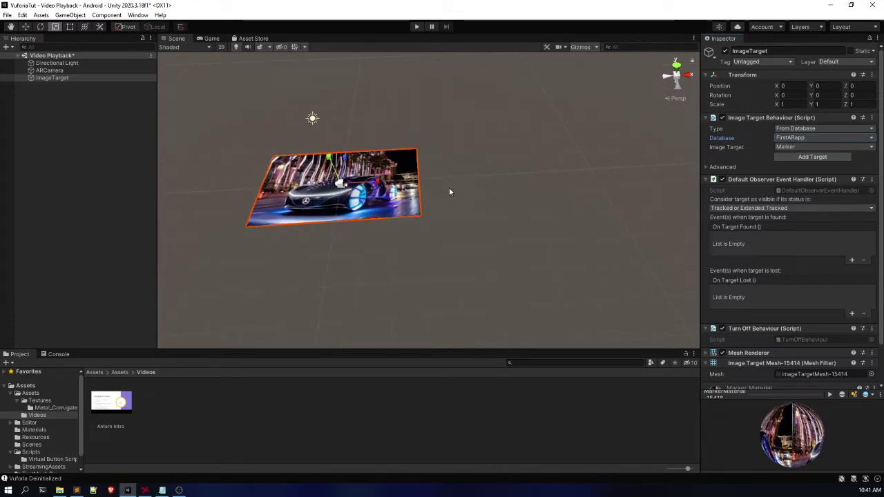
pyautogui.press('q')
pyautogui.moveTo(337, 206); pyautogui.dragTo(403, 220)
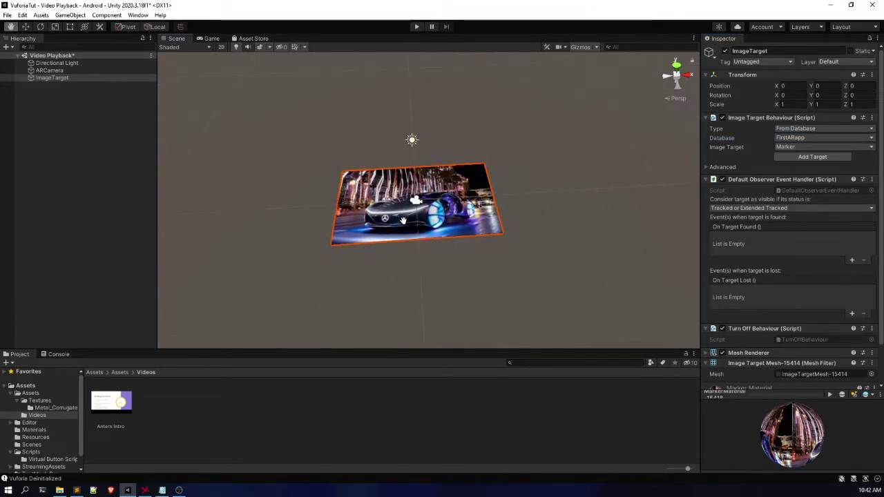
pyautogui.scroll(2, 403, 219)
pyautogui.scroll(2, 412, 207)
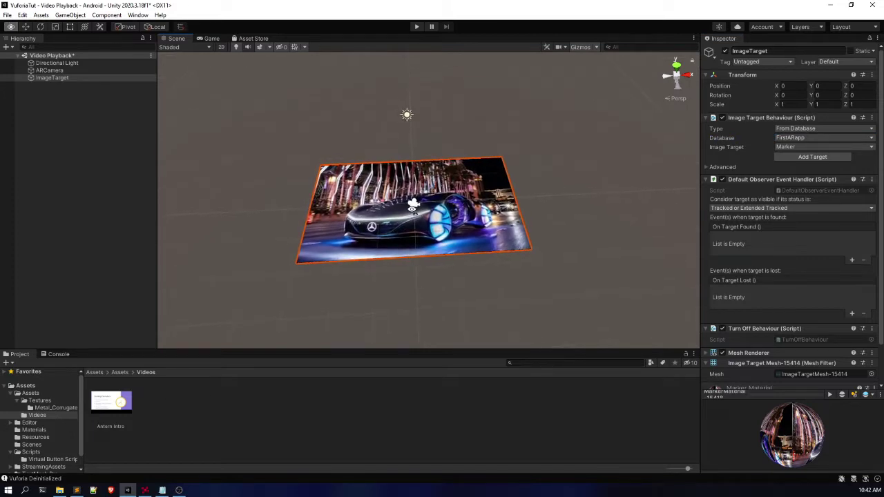
pyautogui.moveTo(412, 208); pyautogui.dragTo(400, 212)
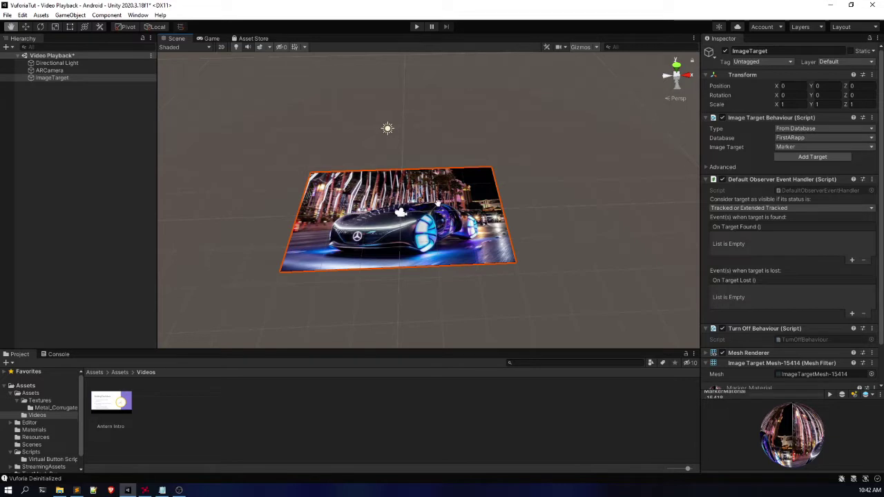
pyautogui.click(765, 210)
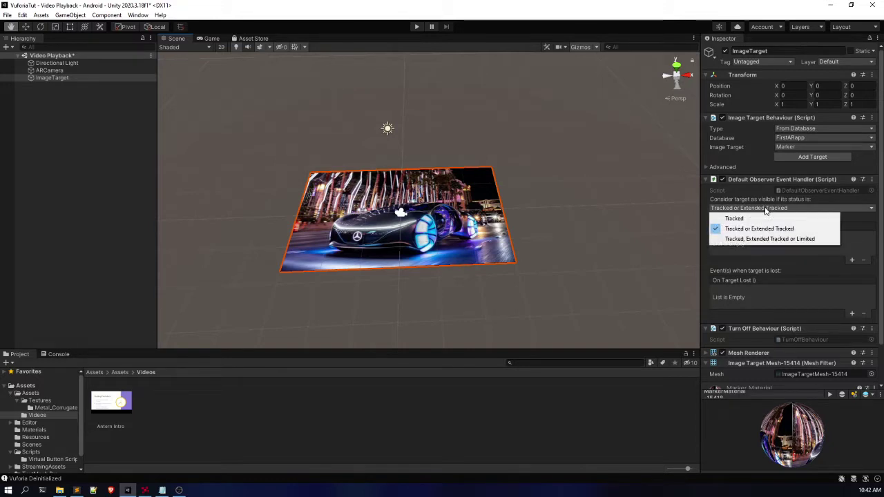
pyautogui.click(759, 218)
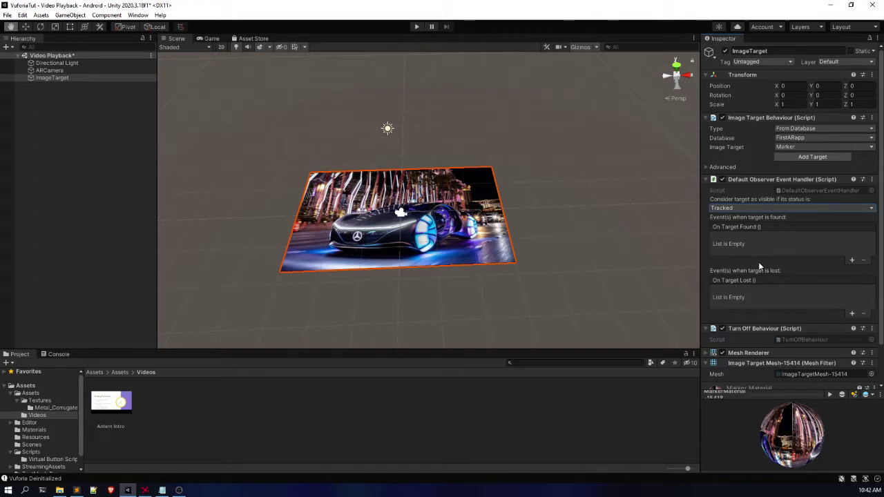
# Step: Add a Plane as a child of the ImageTarget and raise it above the marker to Y position 0.22
pyautogui.click(69, 77)
pyautogui.rightClick(69, 77)
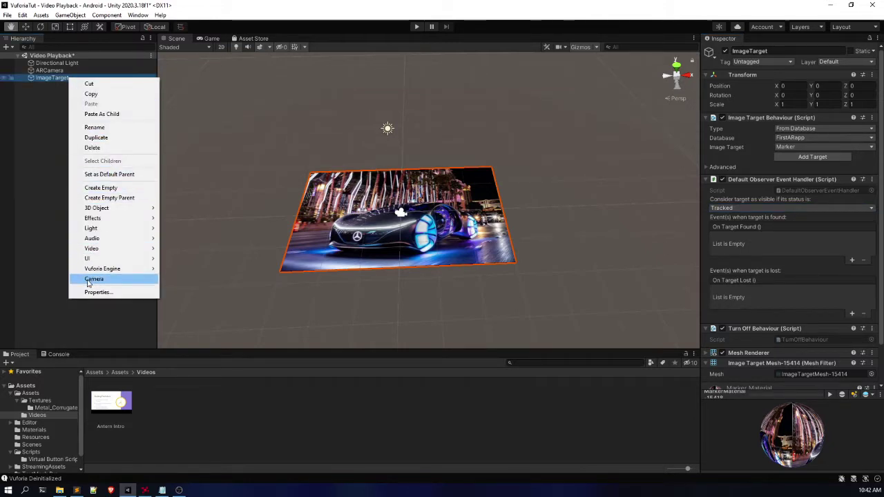
pyautogui.moveTo(103, 207)
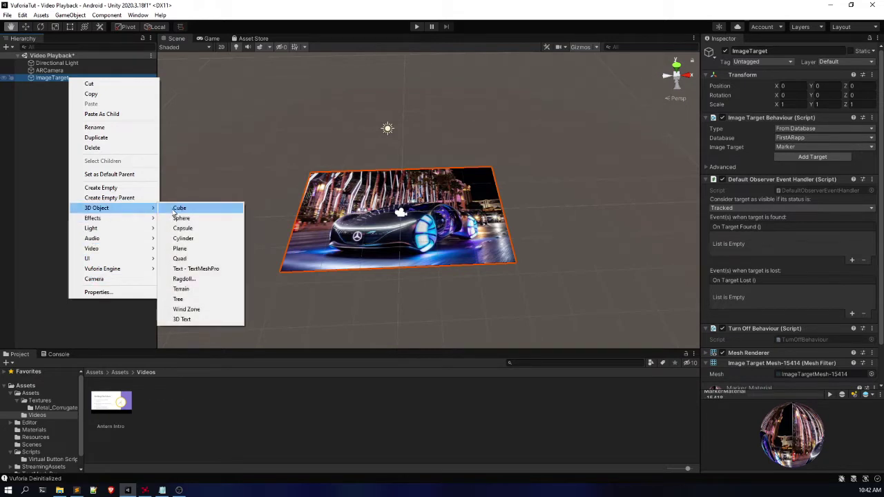
pyautogui.click(180, 248)
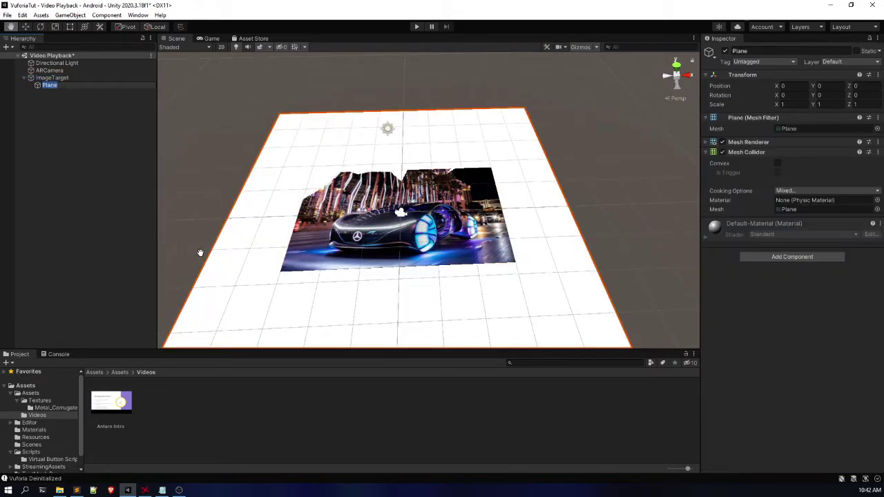
pyautogui.keyDown('alt'); pyautogui.moveTo(434, 154); pyautogui.dragTo(434, 153); pyautogui.keyUp('alt')
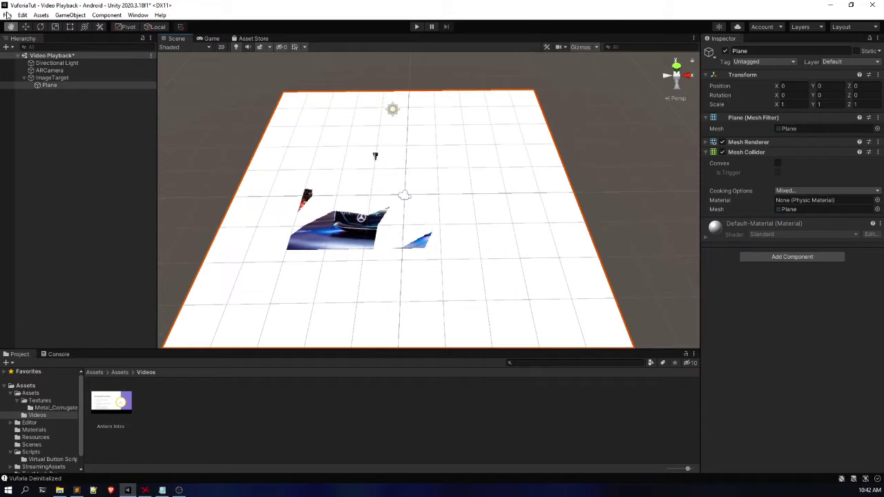
pyautogui.press('w')
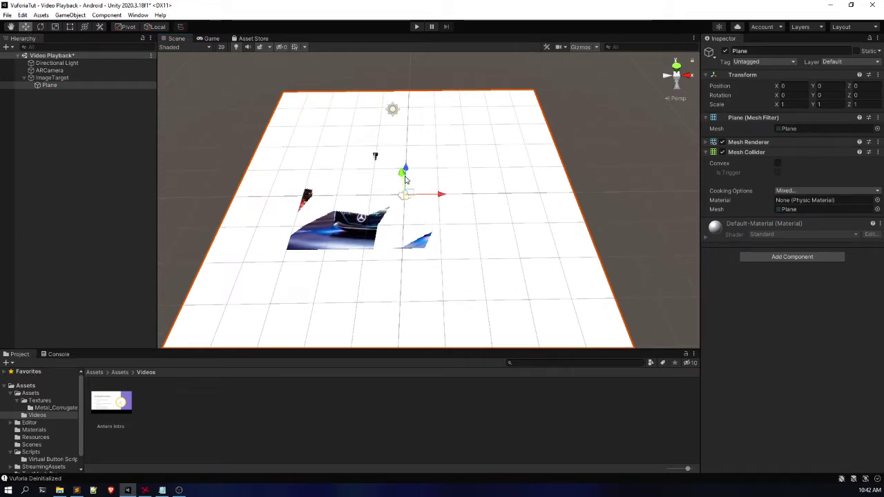
pyautogui.moveTo(404, 172); pyautogui.dragTo(403, 170)
# Step: Scale the Plane to cover the marker image, about 0.61 in X and 0.34 in Y and Z
pyautogui.press('r')
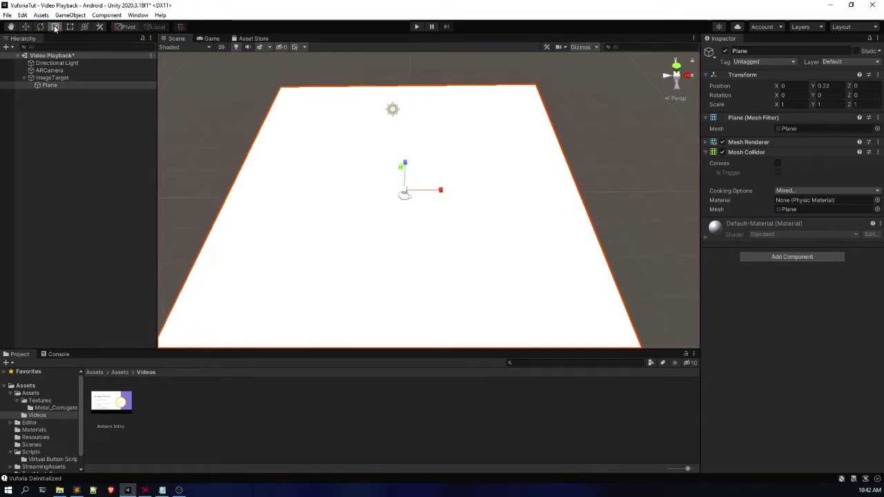
pyautogui.moveTo(405, 192); pyautogui.dragTo(385, 182)
pyautogui.moveTo(441, 191); pyautogui.dragTo(468, 196)
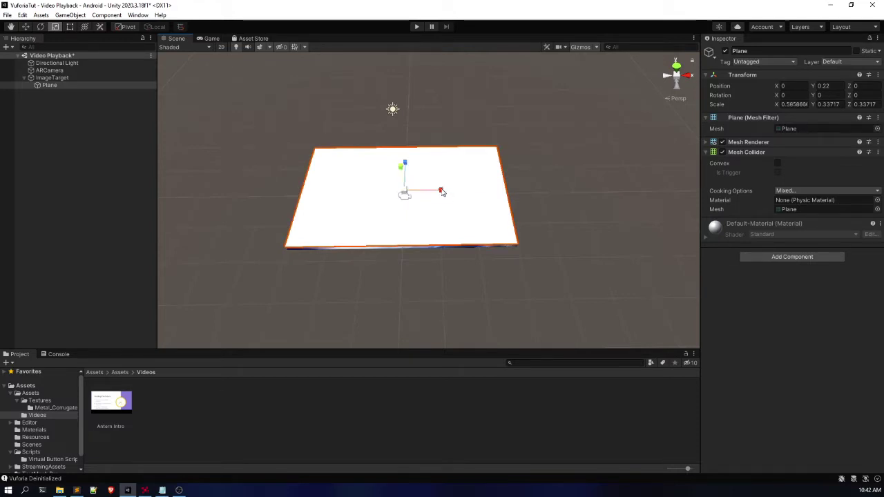
pyautogui.moveTo(437, 190); pyautogui.dragTo(438, 191)
pyautogui.keyDown('alt'); pyautogui.scroll(2, 563, 151); pyautogui.keyUp('alt')
pyautogui.keyDown('alt'); pyautogui.moveTo(555, 160); pyautogui.dragTo(336, 154); pyautogui.keyUp('alt')
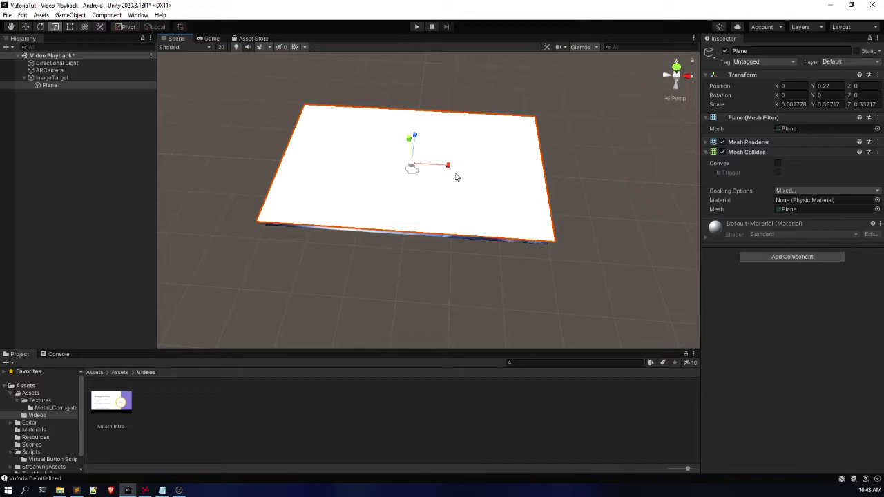
# Step: Add a Video Player component to the Plane under the ImageTarget
pyautogui.click(73, 86)
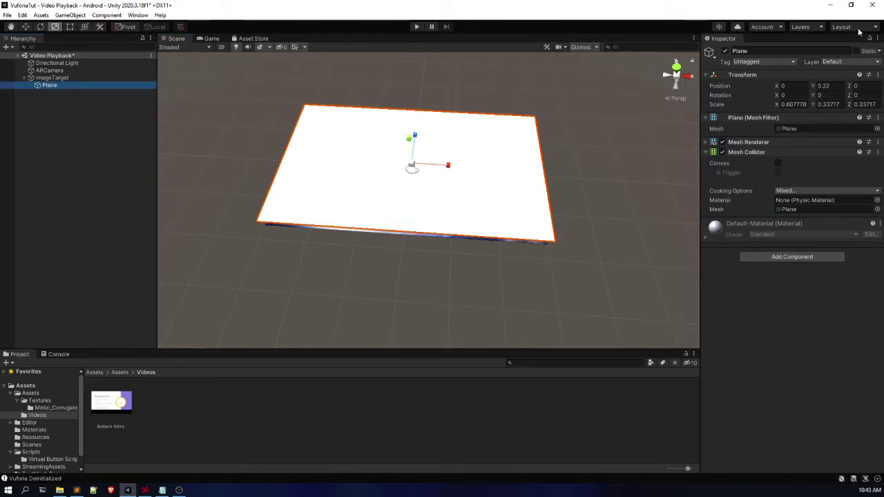
pyautogui.click(759, 51)
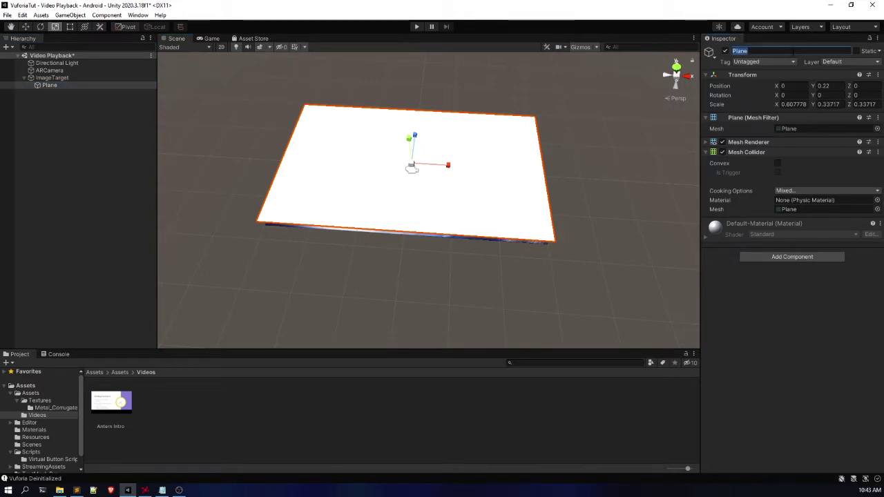
pyautogui.write('Video Player')
pyautogui.click(791, 257)
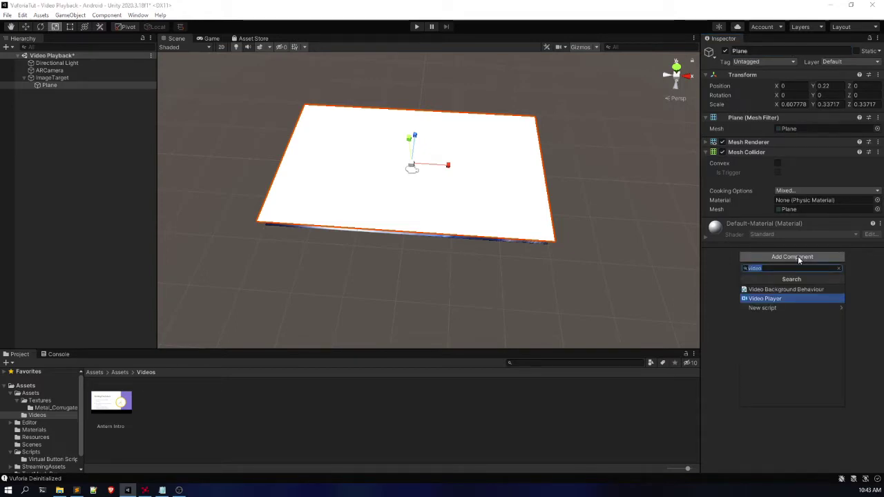
pyautogui.press('BackSpace')
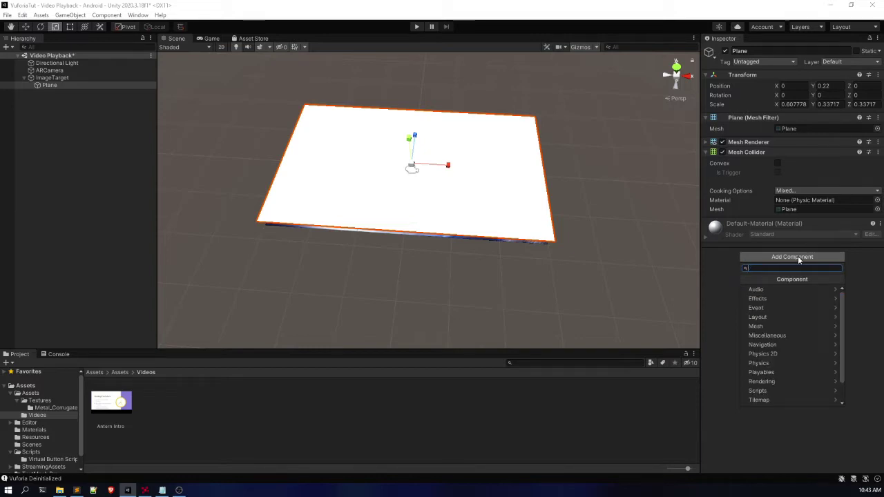
pyautogui.write('Video')
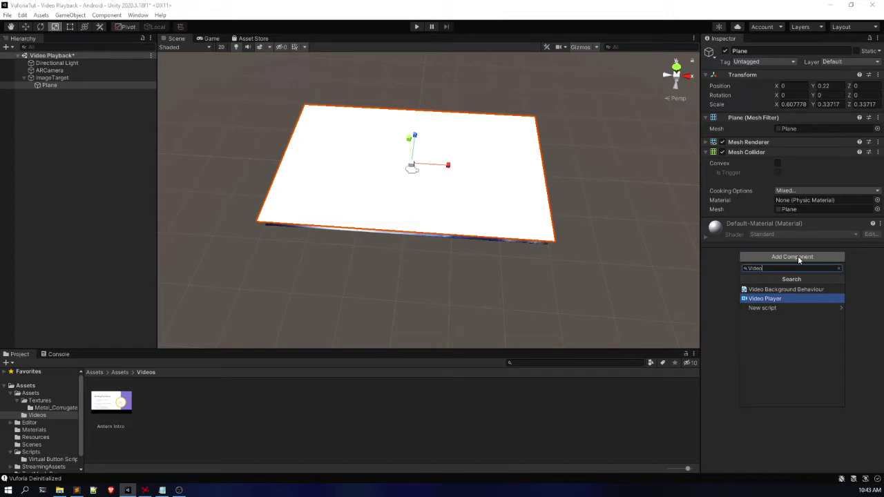
pyautogui.click(779, 298)
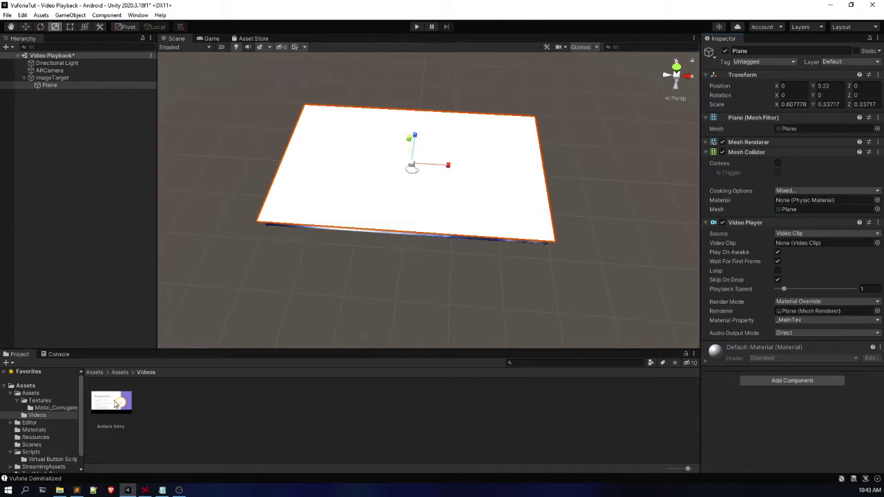
# Step: Assign the Antern Intro clip to the Plane's Video Player and play-test the scene with the marker
pyautogui.click(116, 406)
pyautogui.moveTo(679, 442); pyautogui.dragTo(809, 242)
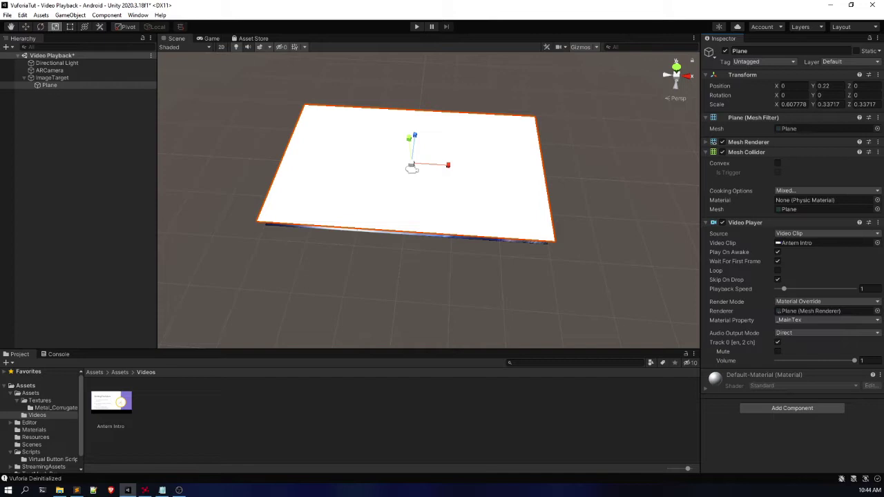
pyautogui.hotkey('ctrl', 'p')
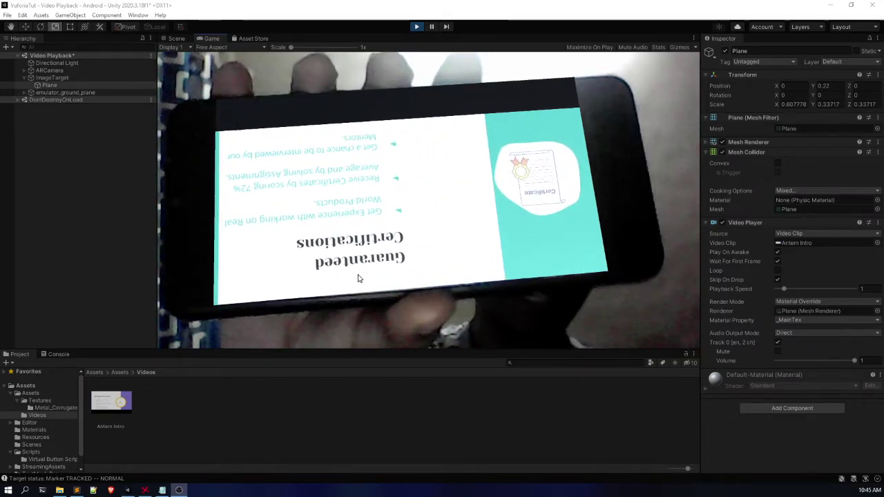
pyautogui.click(416, 26)
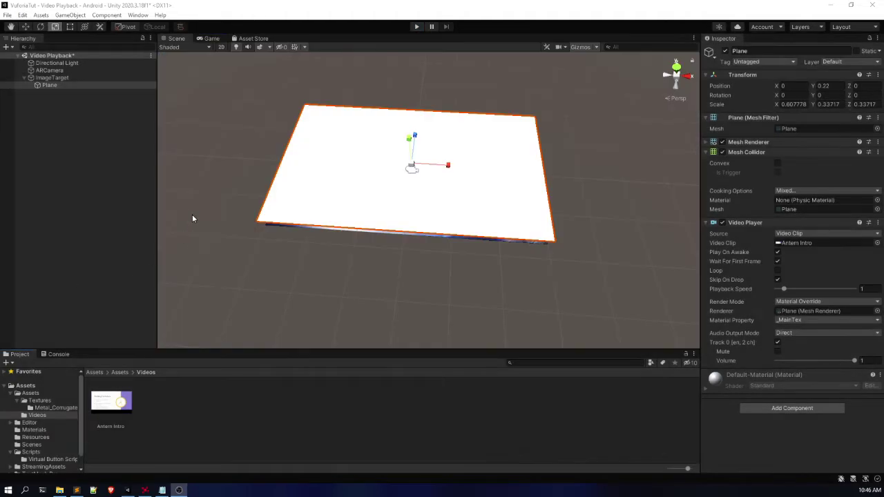
# Step: Set the Y rotation of the Plane over the marker image to 180
pyautogui.click(192, 215)
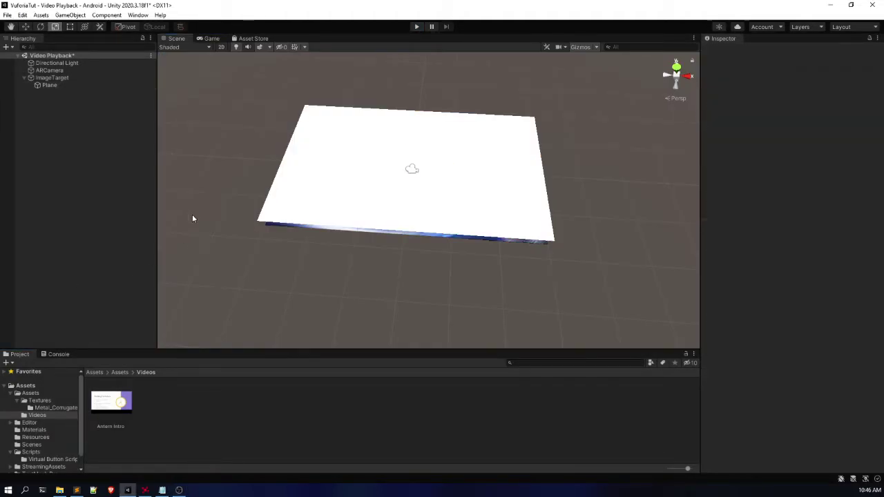
pyautogui.click(428, 177)
pyautogui.click(829, 94)
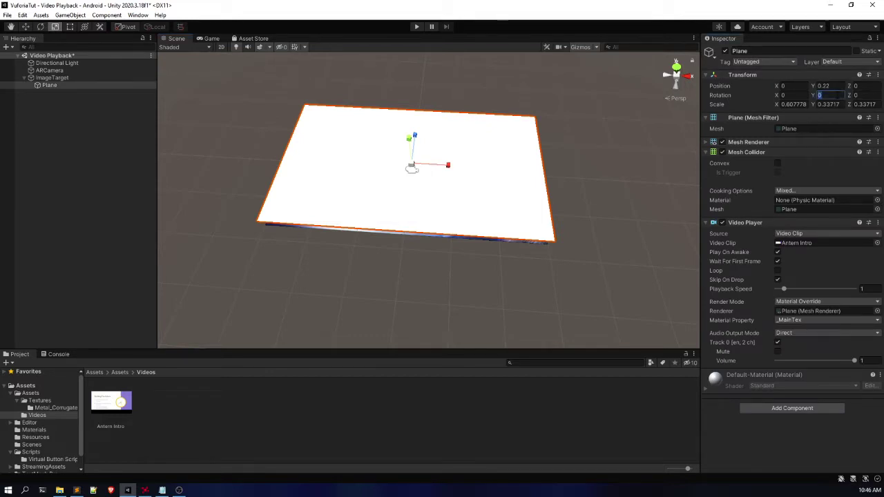
pyautogui.write('18')
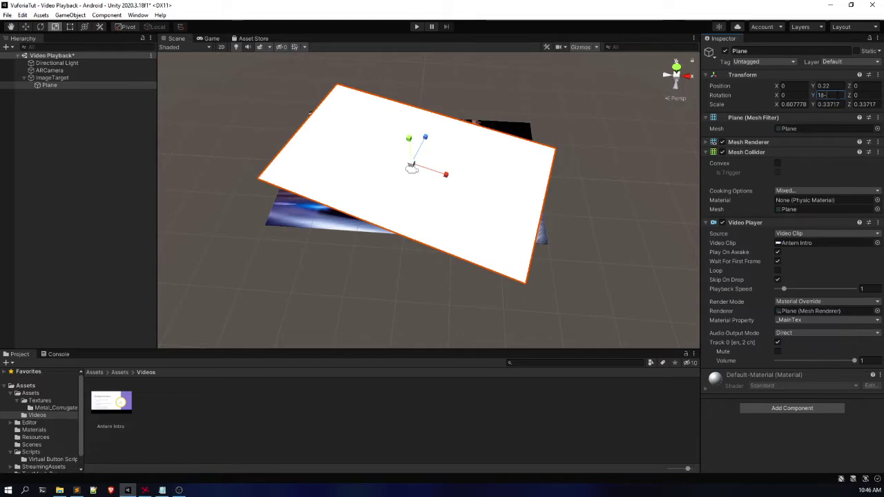
pyautogui.write('0')
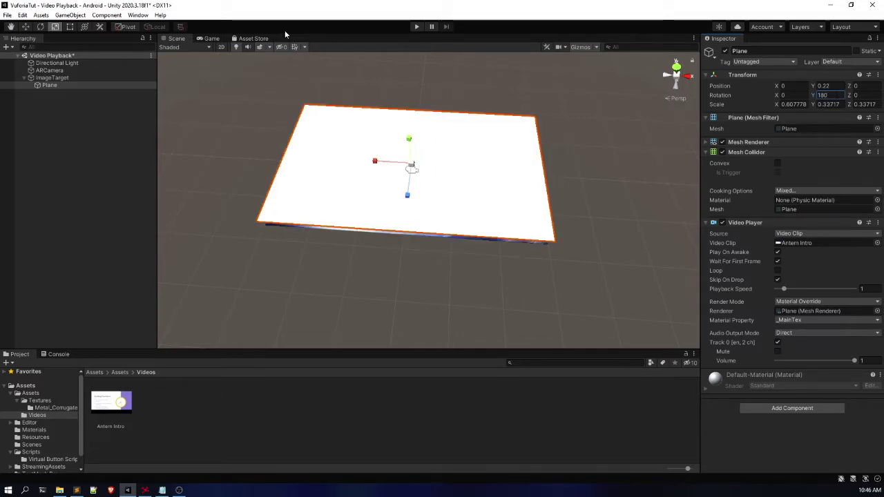
pyautogui.scroll(1, 301, 181)
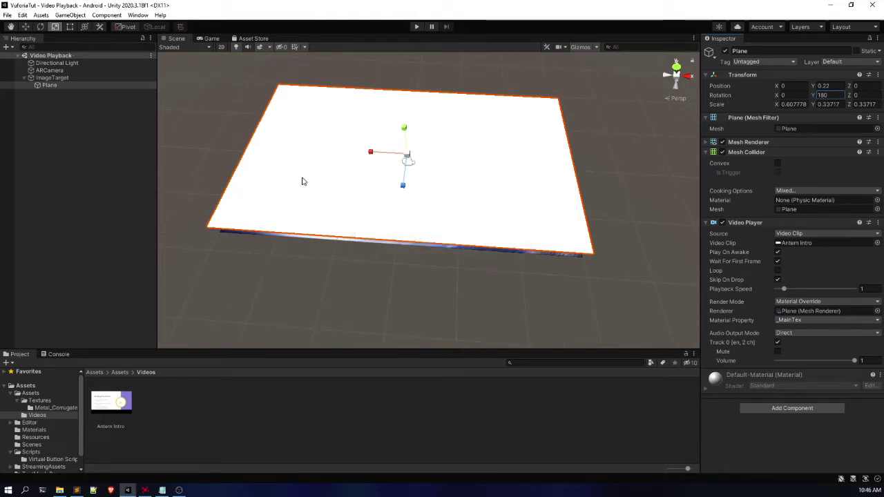
pyautogui.scroll(-1, 483, 145)
pyautogui.press('alt')
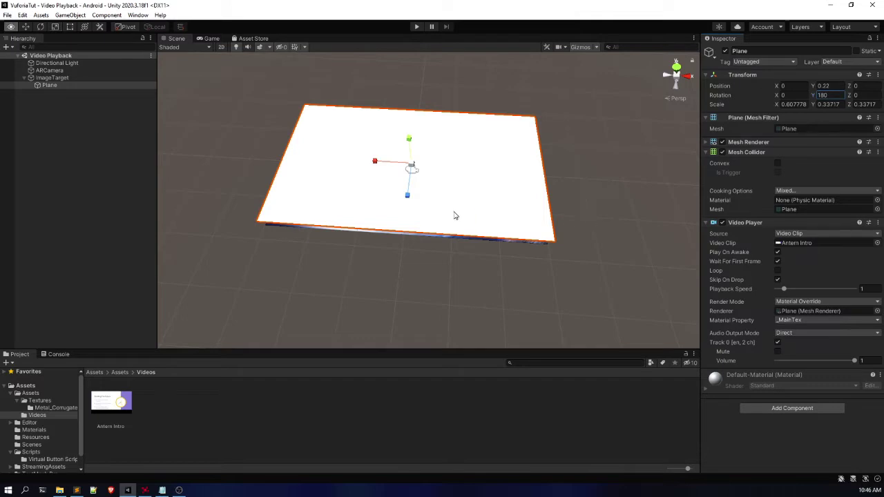
pyautogui.keyDown('alt'); pyautogui.moveTo(454, 216); pyautogui.dragTo(482, 214); pyautogui.keyUp('alt')
# Step: Disable Play On Awake in the Plane's Video Player component
pyautogui.click(82, 78)
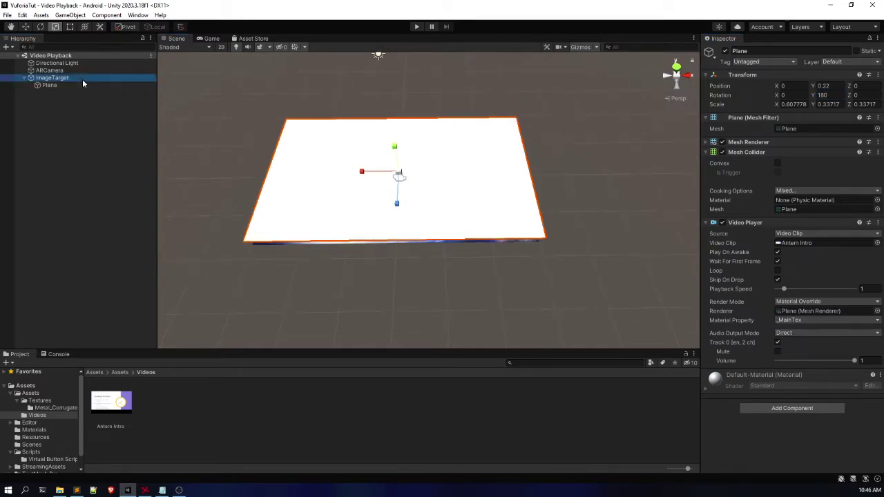
pyautogui.click(79, 85)
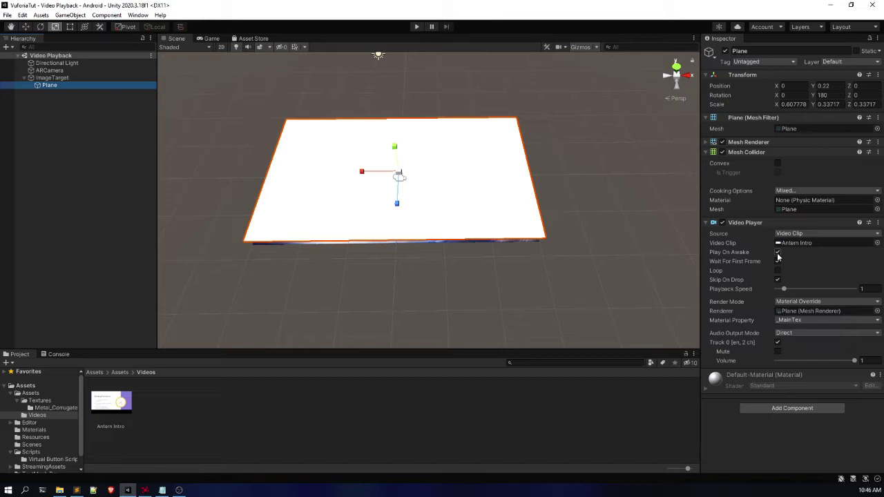
pyautogui.click(778, 253)
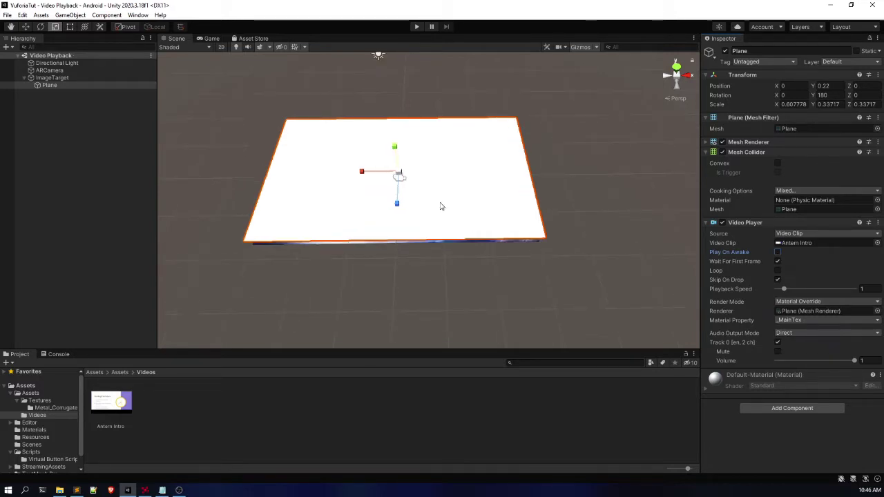
# Step: Add an On Target Found event entry to the ImageTarget's Default Observer Event Handler and assign the Plane as its object
pyautogui.click(68, 78)
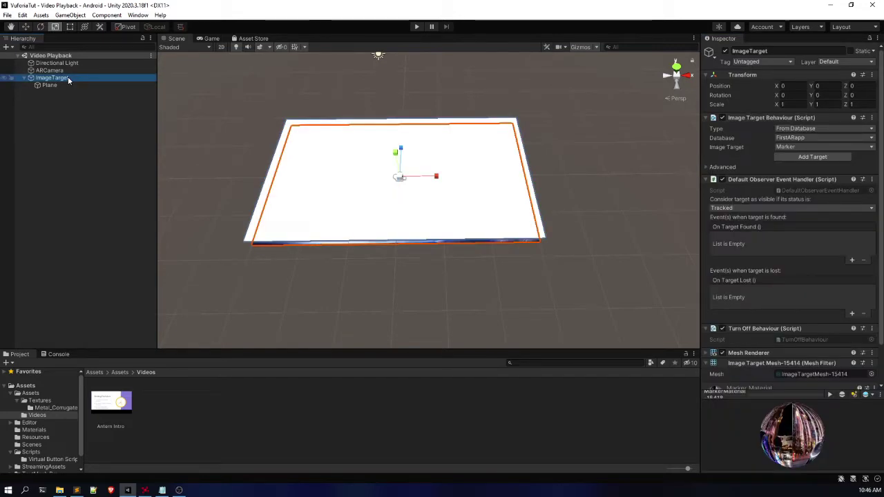
pyautogui.scroll(-2, 740, 234)
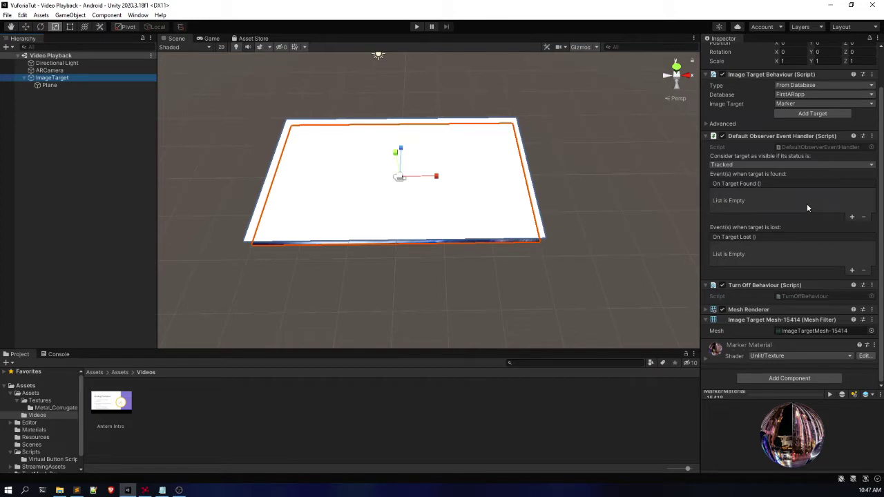
pyautogui.click(856, 218)
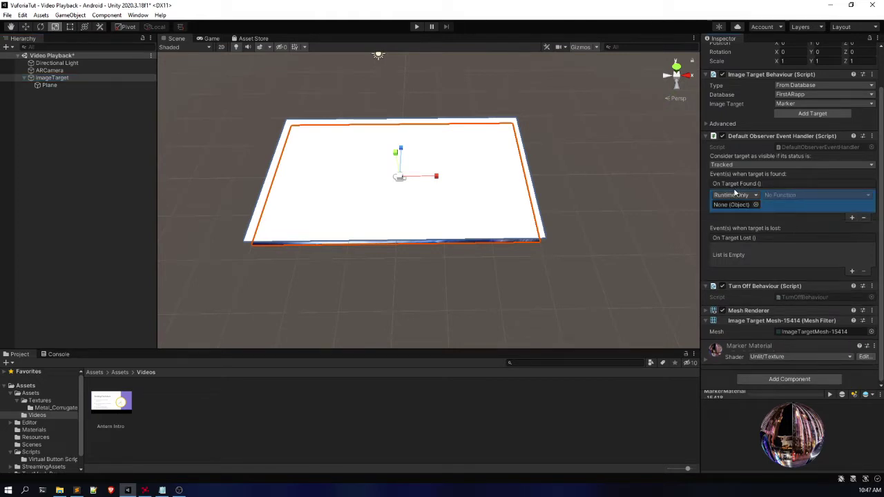
pyautogui.click(51, 85)
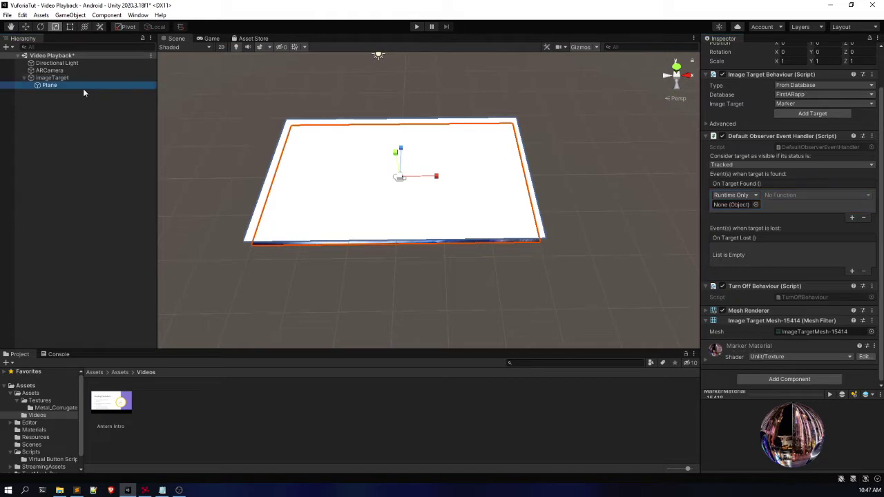
pyautogui.moveTo(82, 88); pyautogui.dragTo(742, 203)
pyautogui.scroll(3, 740, 209)
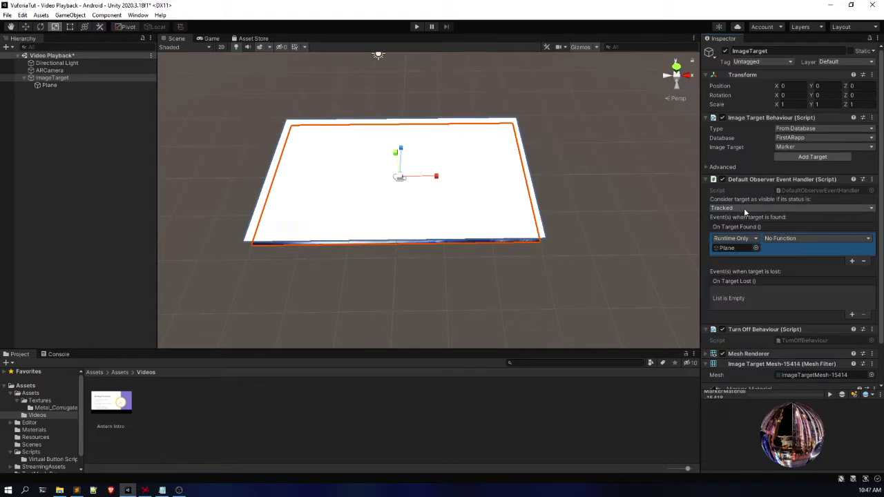
# Step: Rename the Plane under the ImageTarget to Video Player
pyautogui.click(54, 85)
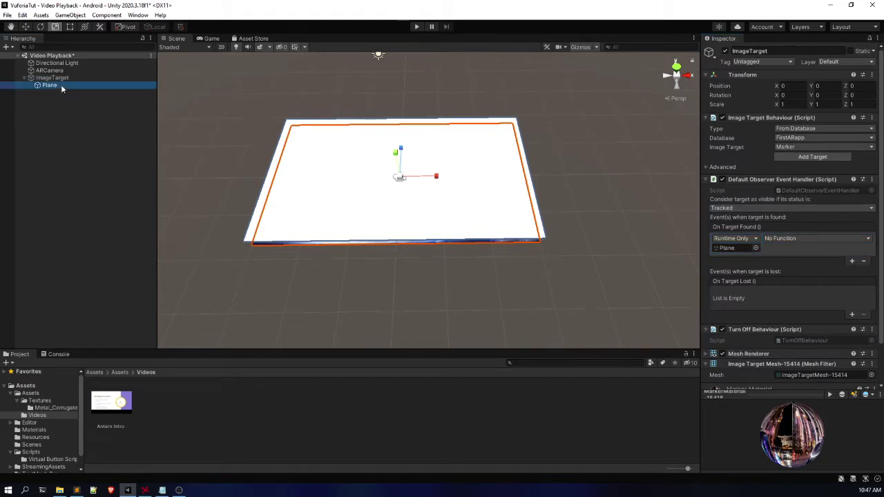
pyautogui.click(742, 51)
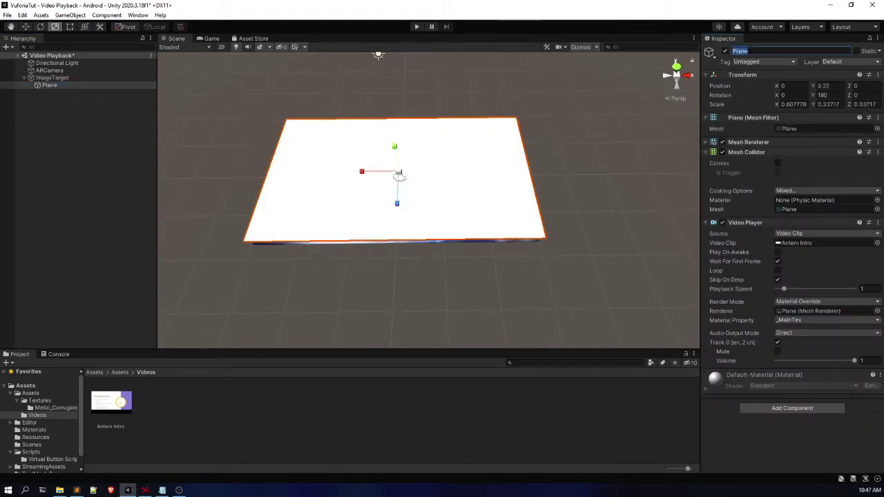
pyautogui.write('Video Player')
pyautogui.press('Return')
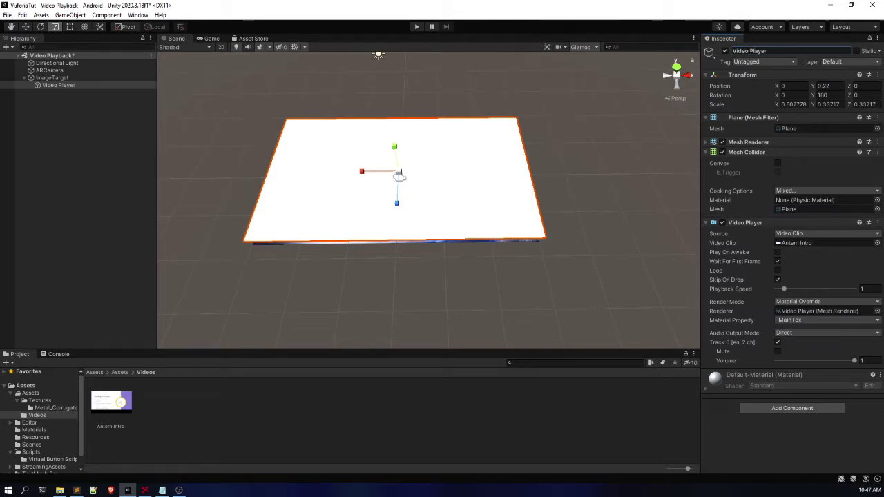
# Step: Remove the existing On Target Found entry from the ImageTarget's Default Observer Event Handler, leaving the event list empty
pyautogui.click(60, 79)
pyautogui.scroll(-2, 844, 295)
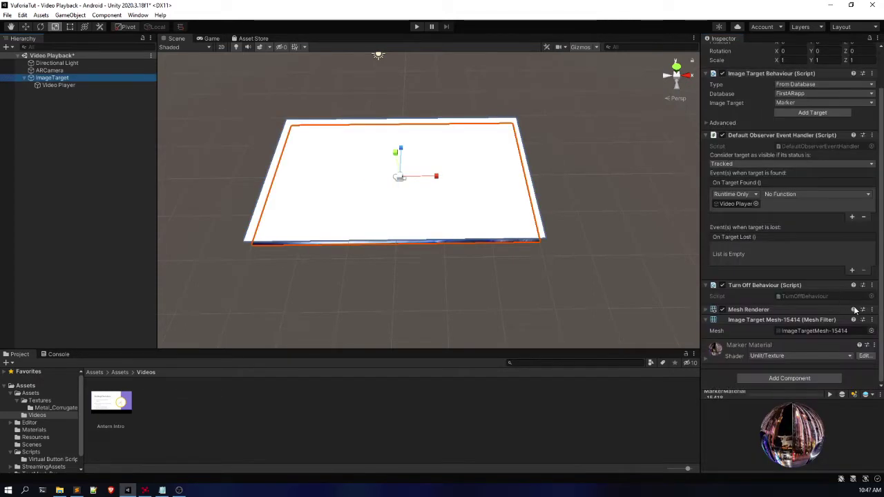
pyautogui.click(843, 203)
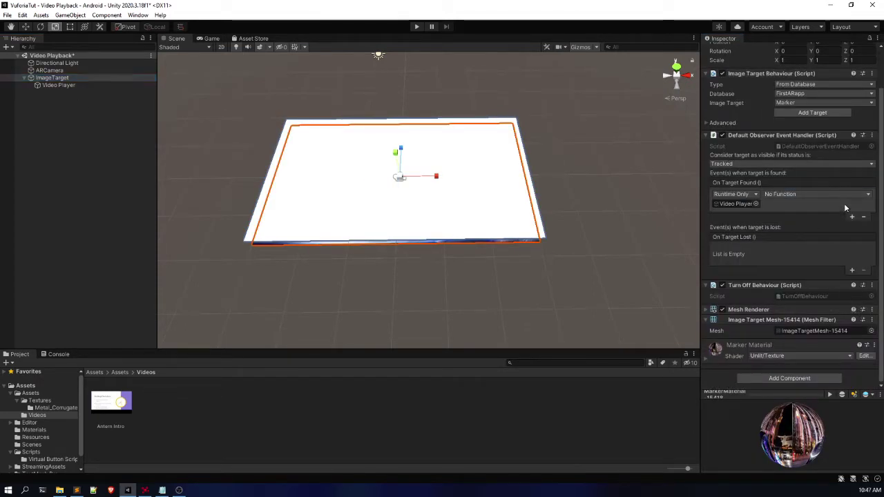
pyautogui.click(863, 218)
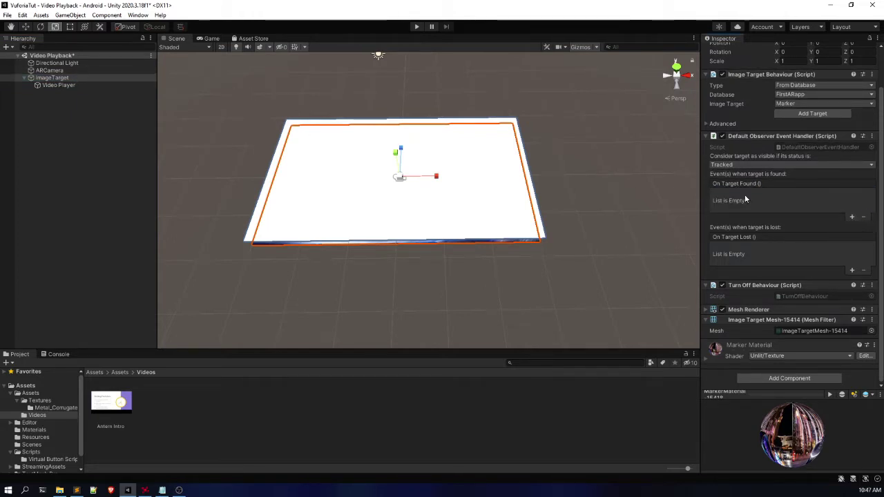
pyautogui.click(850, 218)
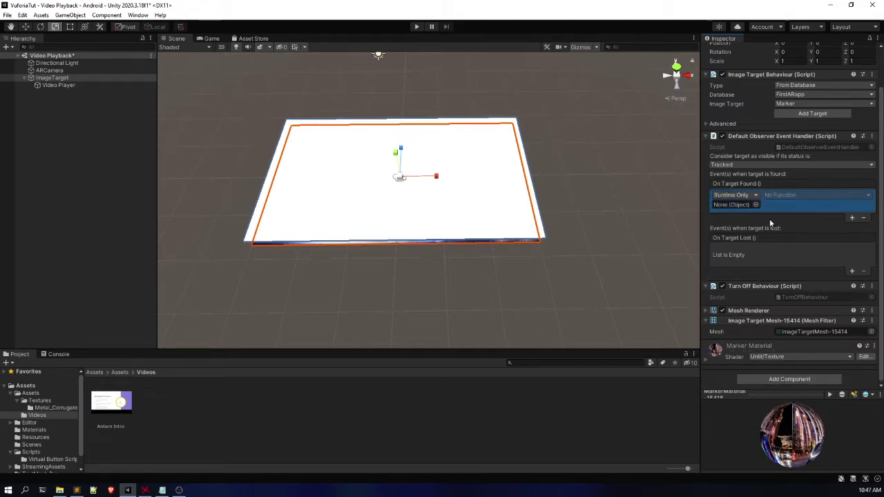
pyautogui.click(863, 218)
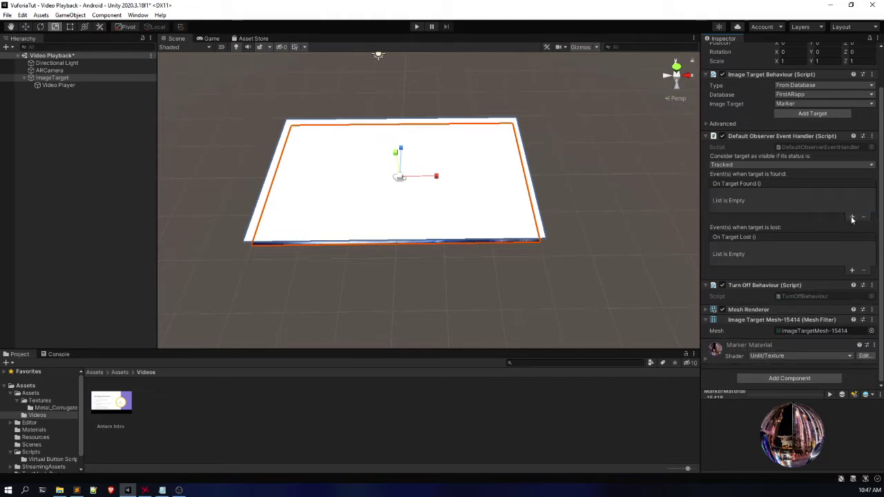
# Step: Add an On Target Found event entry that calls VideoPlayer.Play on the Video Player object
pyautogui.click(851, 218)
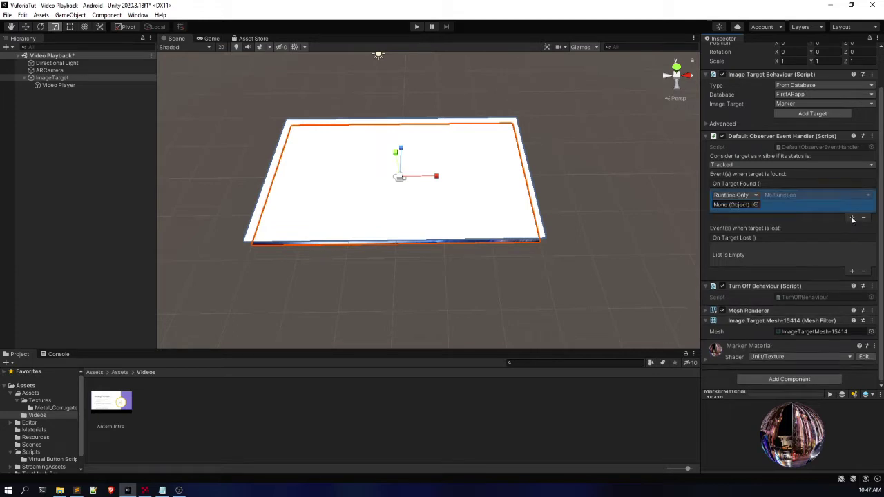
pyautogui.moveTo(55, 84); pyautogui.dragTo(732, 211)
pyautogui.click(803, 196)
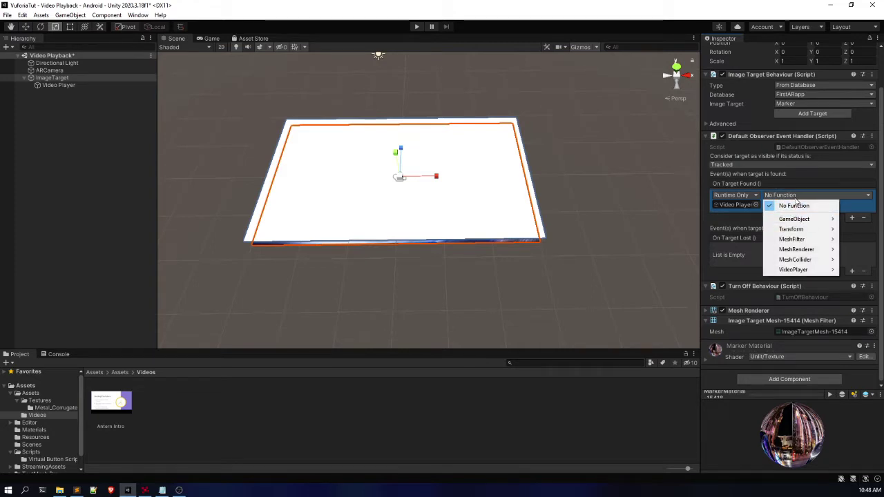
pyautogui.moveTo(790, 219)
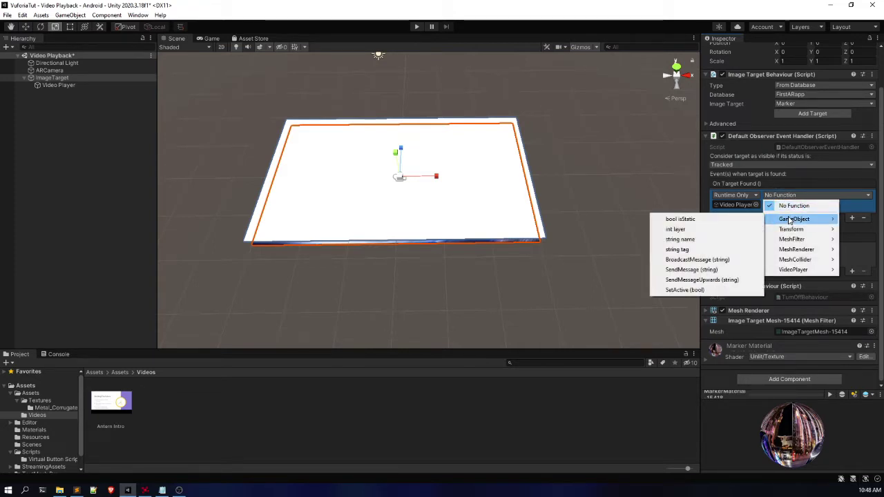
pyautogui.moveTo(792, 270)
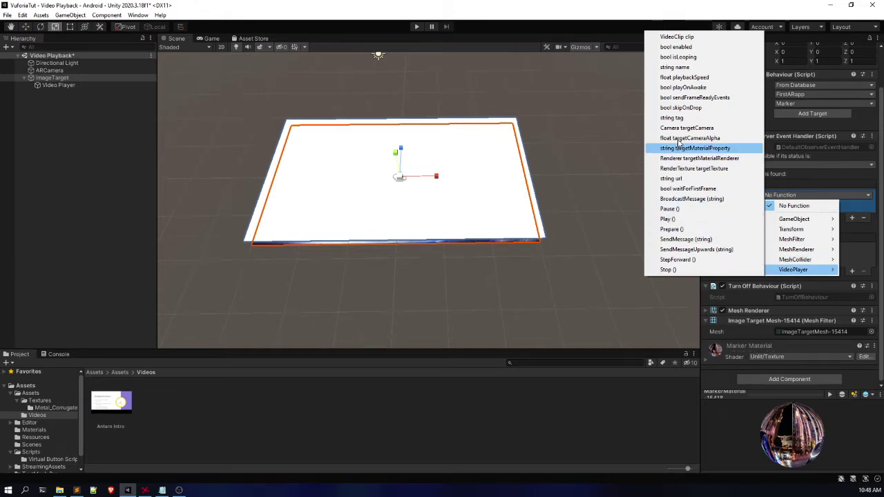
pyautogui.click(678, 220)
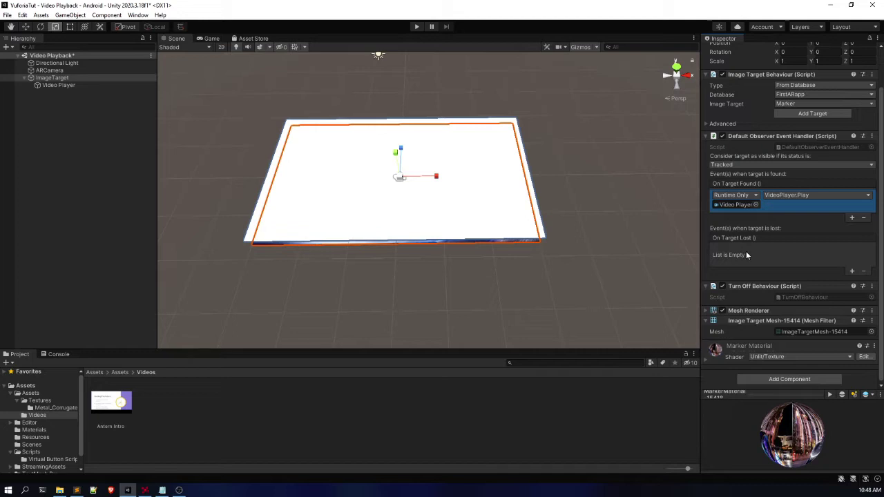
# Step: Add an On Target Lost event entry that calls VideoPlayer.Stop on the Video Player object
pyautogui.click(852, 272)
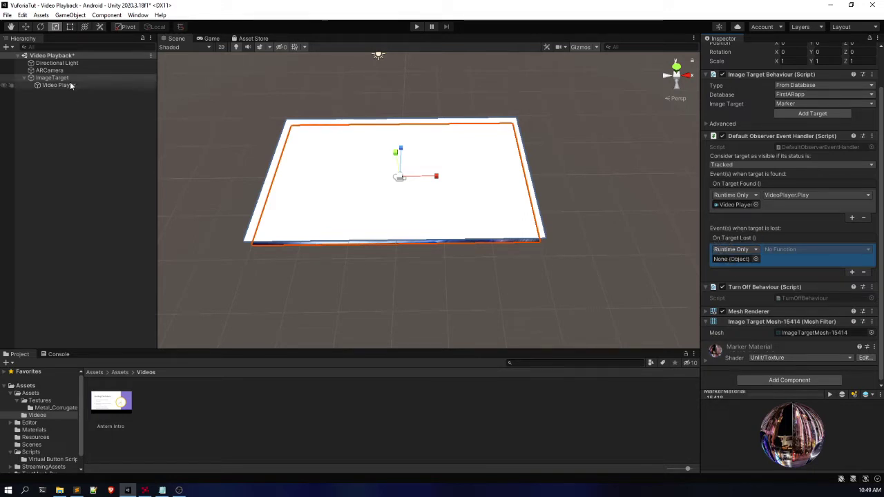
pyautogui.moveTo(70, 81); pyautogui.dragTo(783, 265)
pyautogui.click(799, 250)
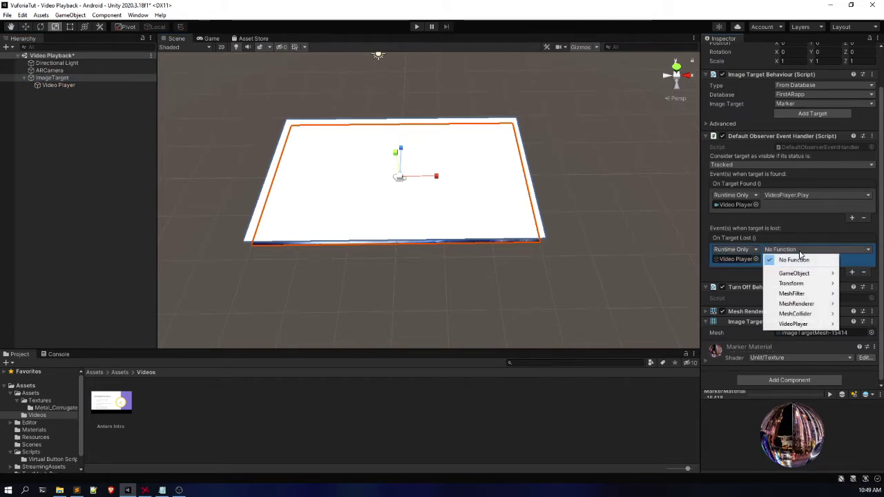
pyautogui.moveTo(794, 324)
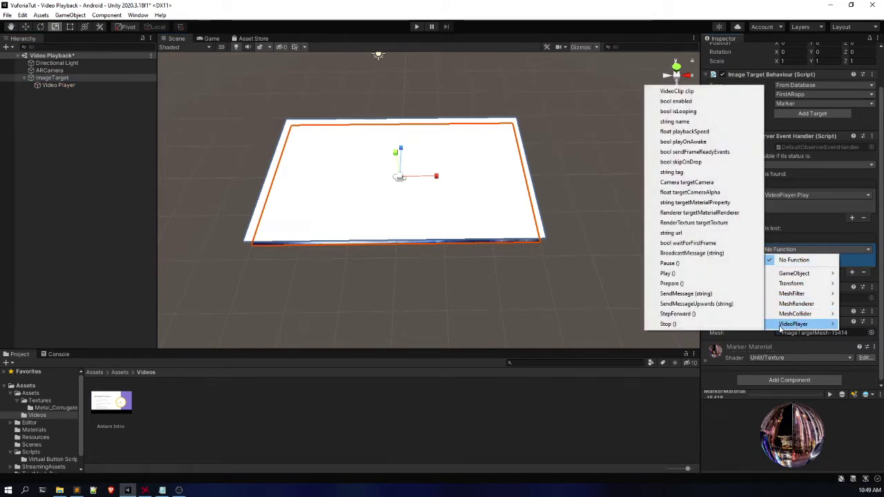
pyautogui.click(665, 324)
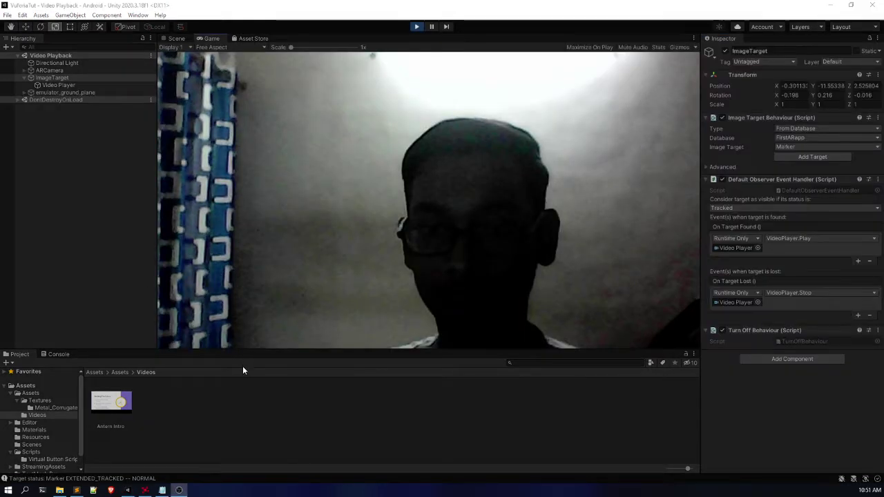
# Step: Play-test the video playback with the marker in front of the camera, and exit Play mode
pyautogui.click(245, 391)
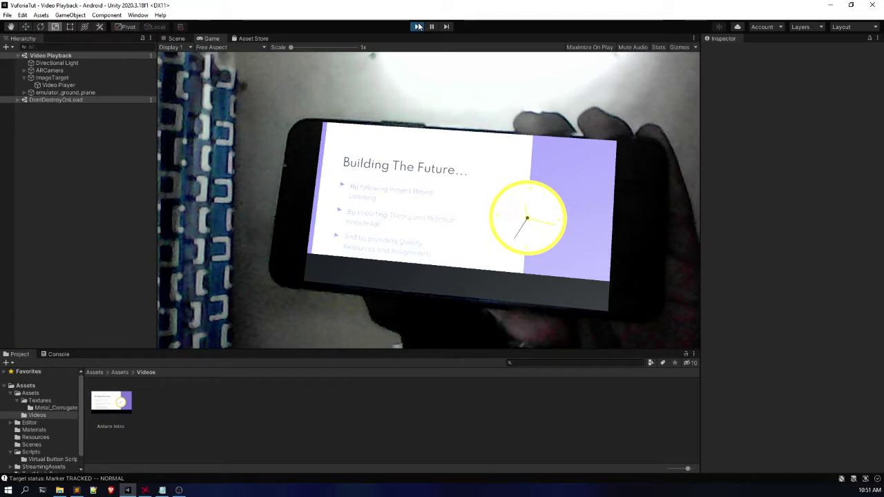
pyautogui.click(418, 26)
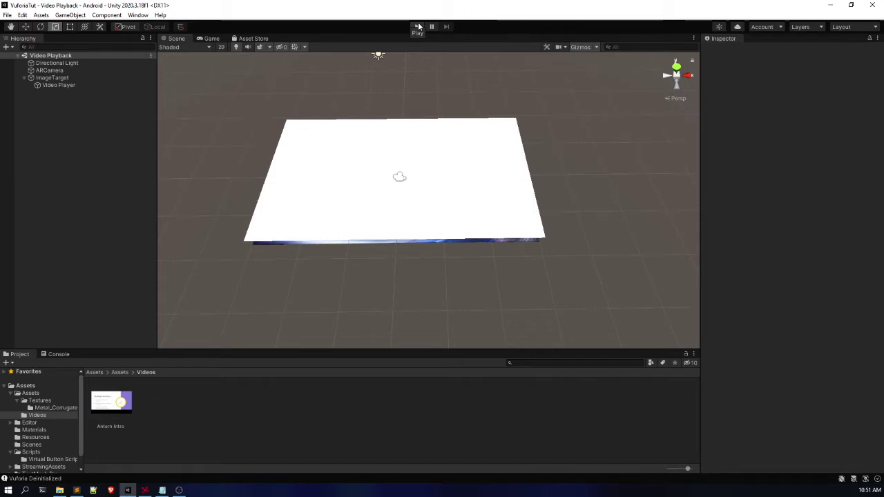
pyautogui.click(65, 77)
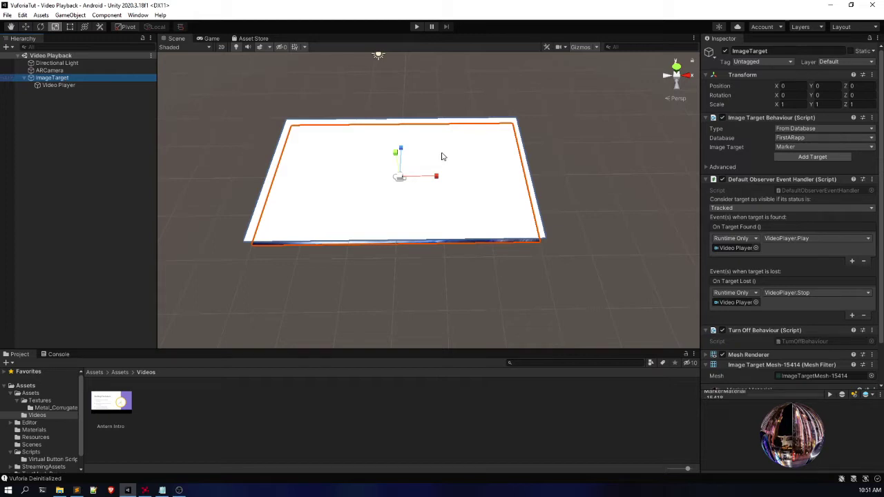
pyautogui.press('f')
pyautogui.click(405, 197)
pyautogui.scroll(2, 413, 204)
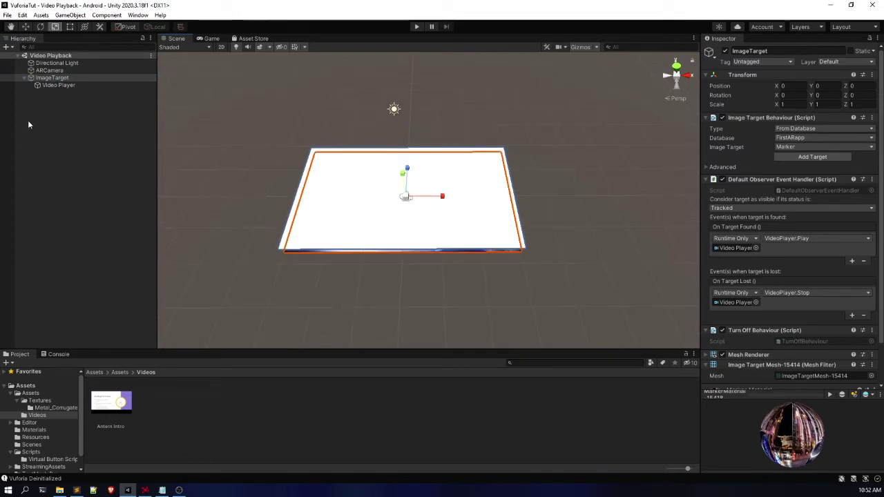
# Step: Change the ImageTarget's On Target Lost event function to VideoPlayer.Pause and save the scene
pyautogui.click(75, 79)
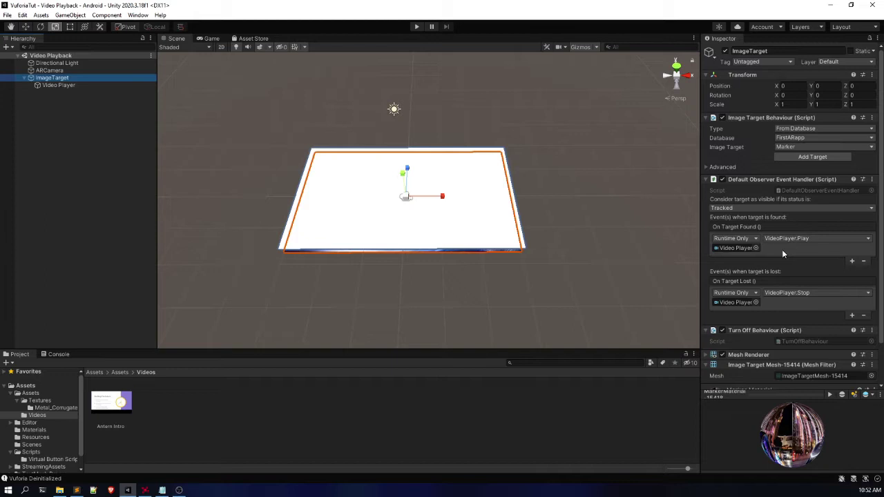
pyautogui.click(818, 292)
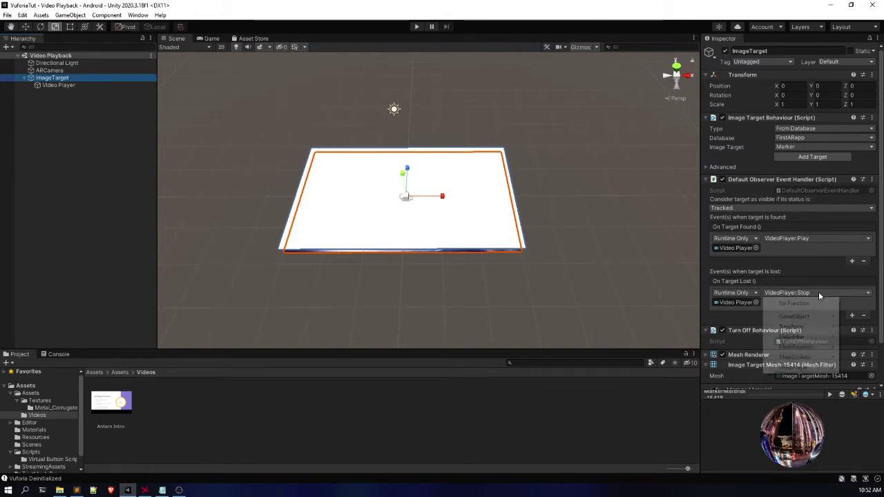
pyautogui.moveTo(765, 368)
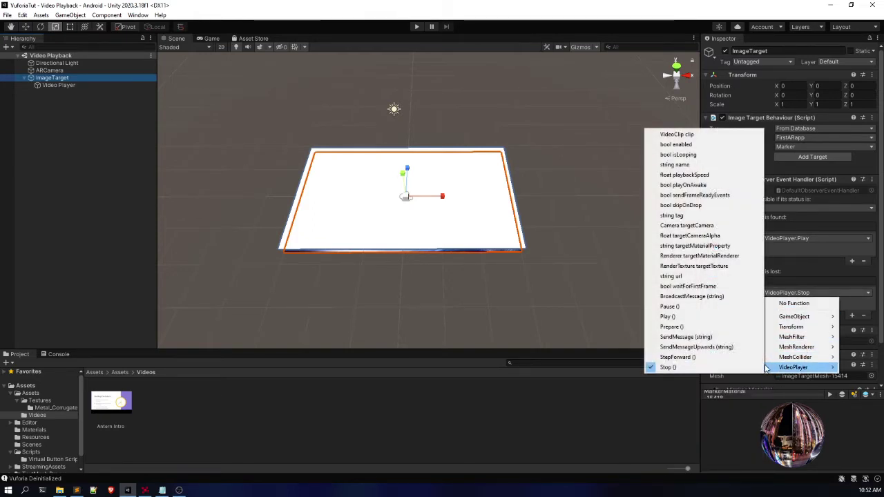
pyautogui.click(692, 308)
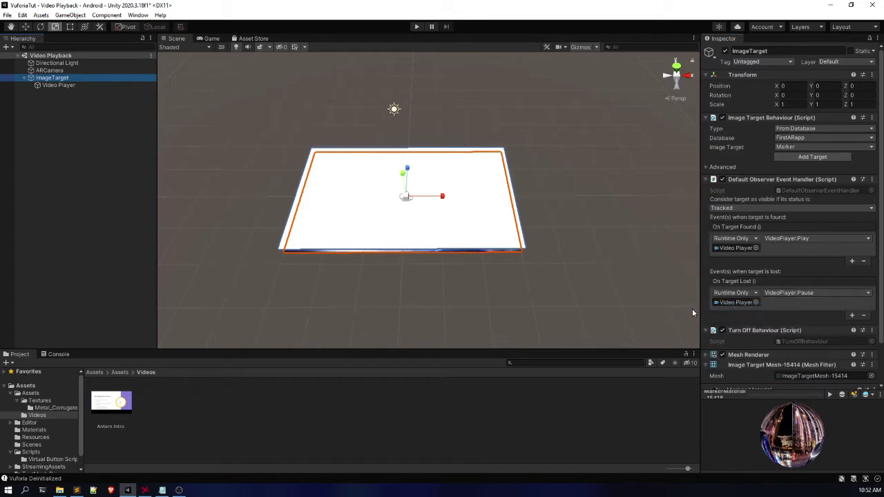
pyautogui.click(119, 124)
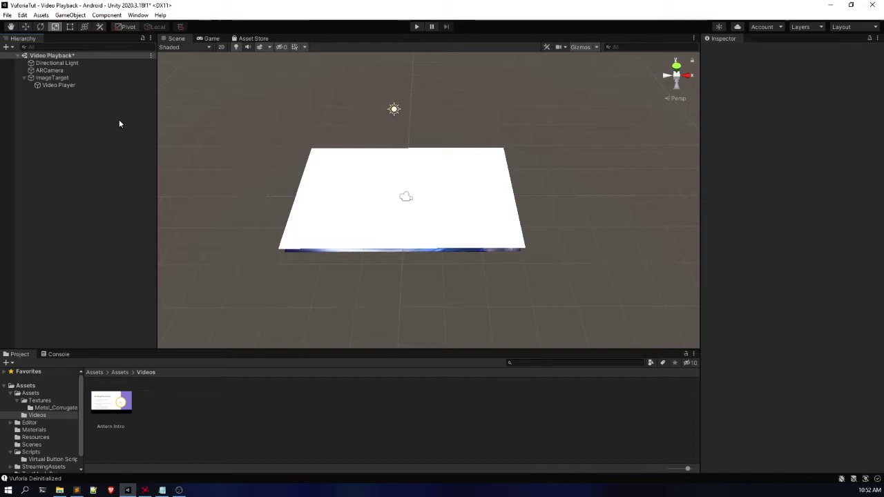
pyautogui.hotkey('ctrl', 's')
pyautogui.click(53, 78)
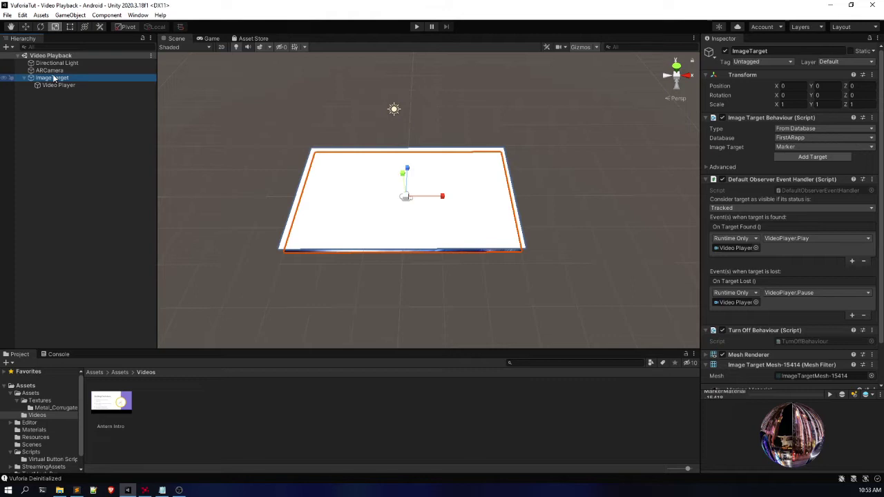
pyautogui.rightClick(53, 78)
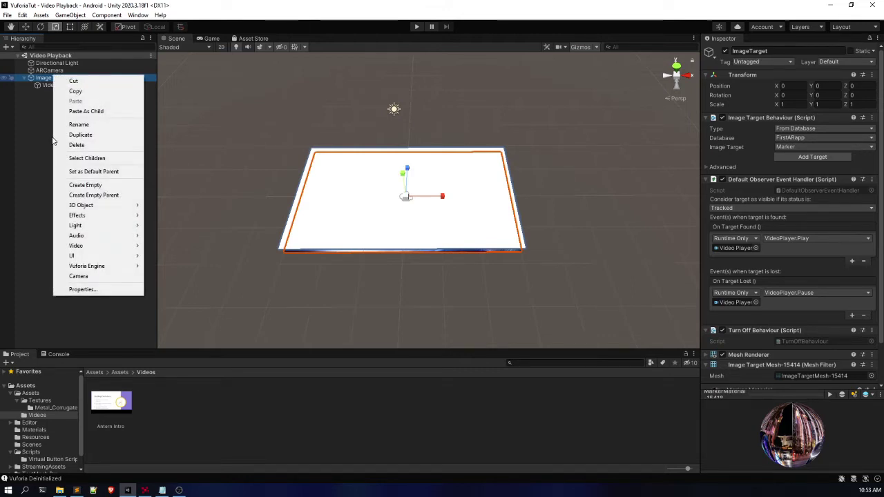
pyautogui.click(45, 84)
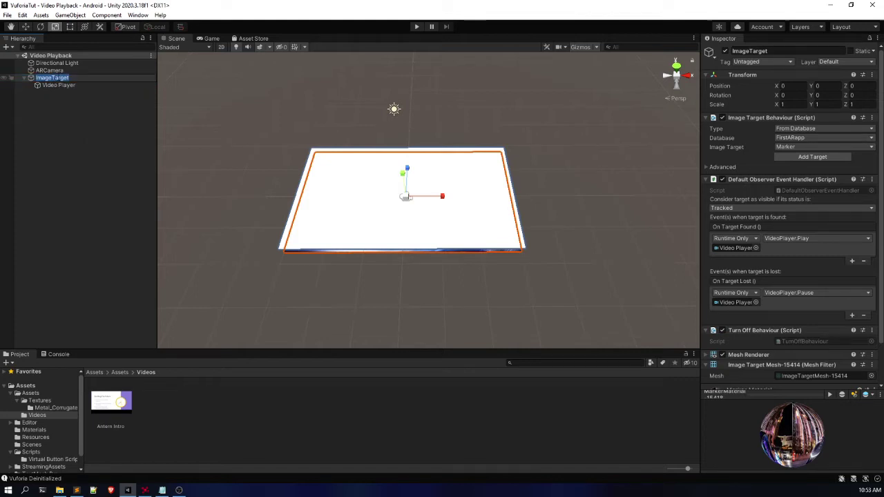
pyautogui.rightClick(69, 79)
pyautogui.click(60, 164)
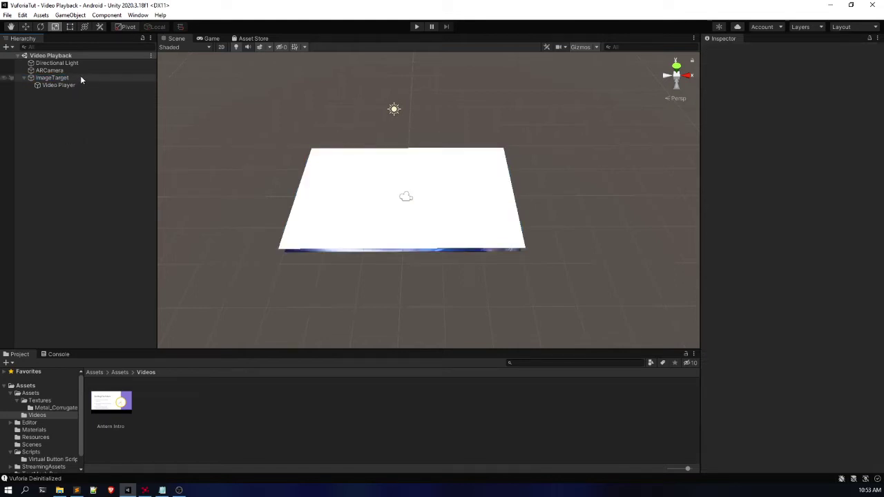
# Step: Add a UI Canvas as a child of the ImageTarget
pyautogui.click(80, 77)
pyautogui.rightClick(80, 77)
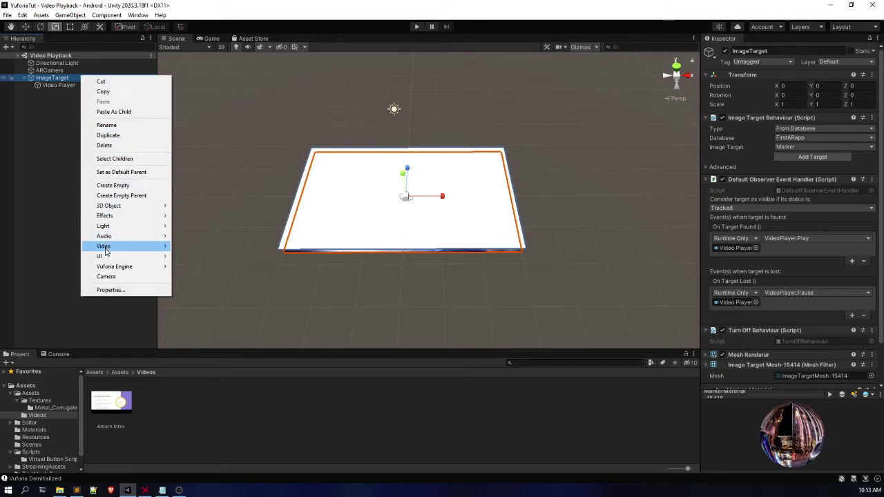
pyautogui.moveTo(105, 256)
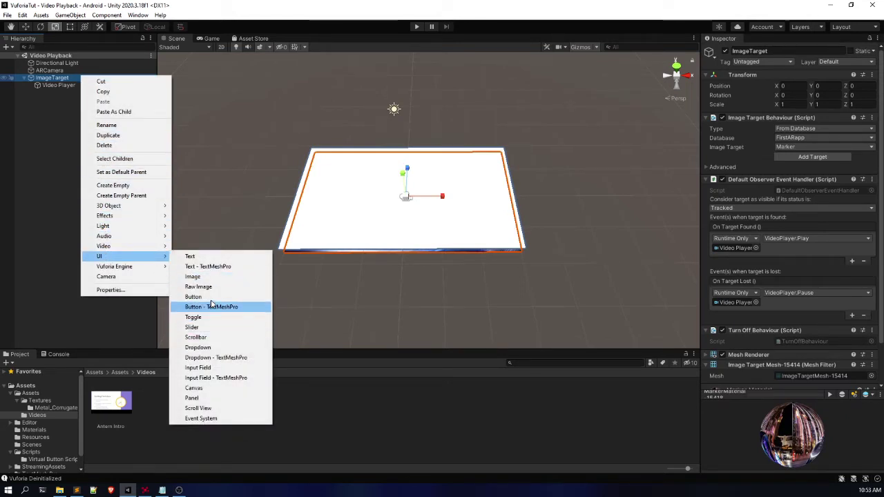
pyautogui.click(204, 387)
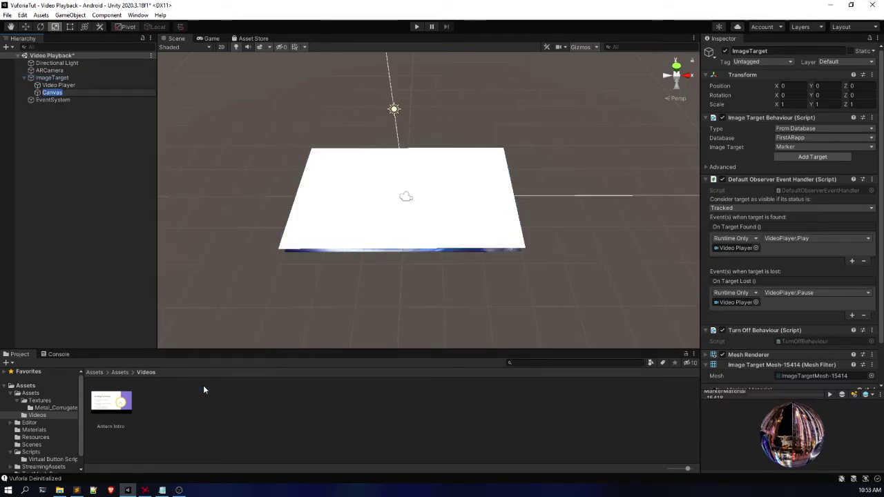
# Step: Set the Canvas Scaler's UI Scale Mode on the new Canvas to Scale With Screen Size
pyautogui.click(64, 94)
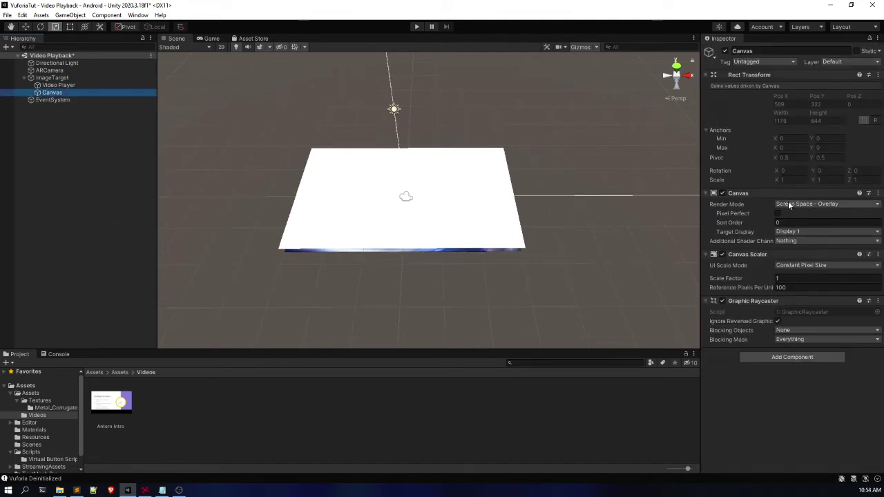
pyautogui.click(794, 268)
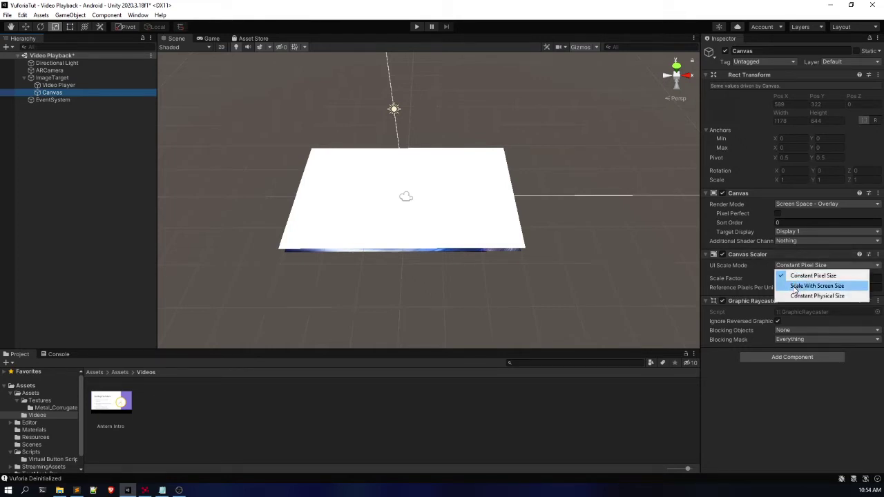
pyautogui.click(794, 287)
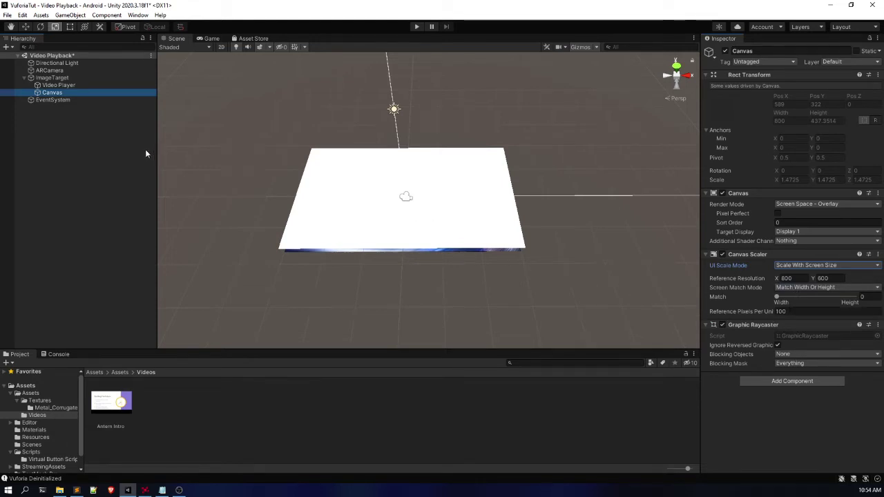
# Step: Switch the scene view to 2D and add a TextMeshPro button named Play under the Canvas
pyautogui.click(102, 94)
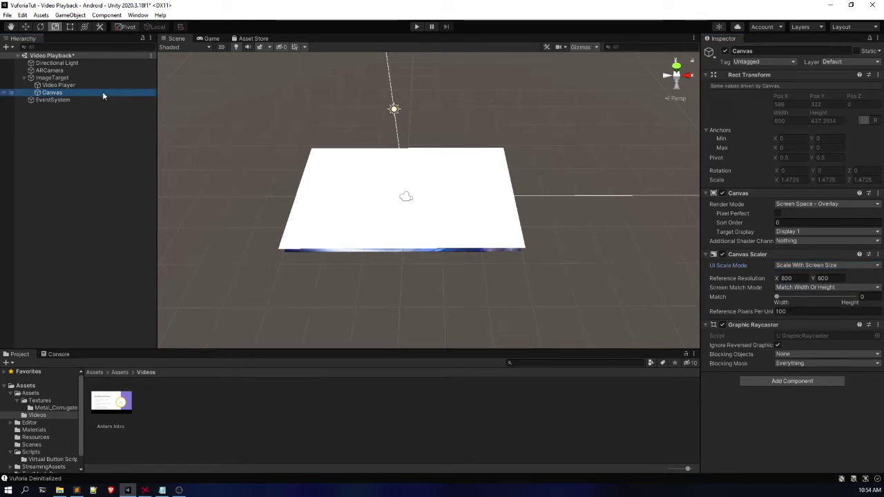
pyautogui.click(221, 48)
pyautogui.scroll(-2, 469, 208)
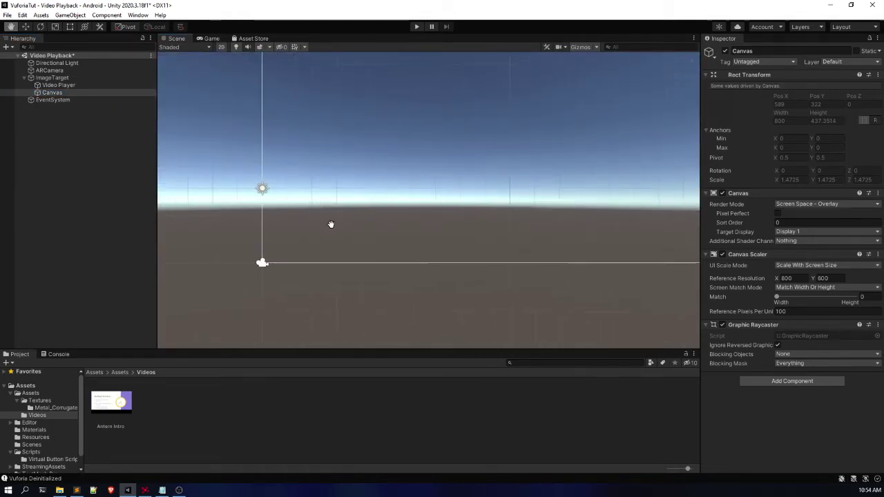
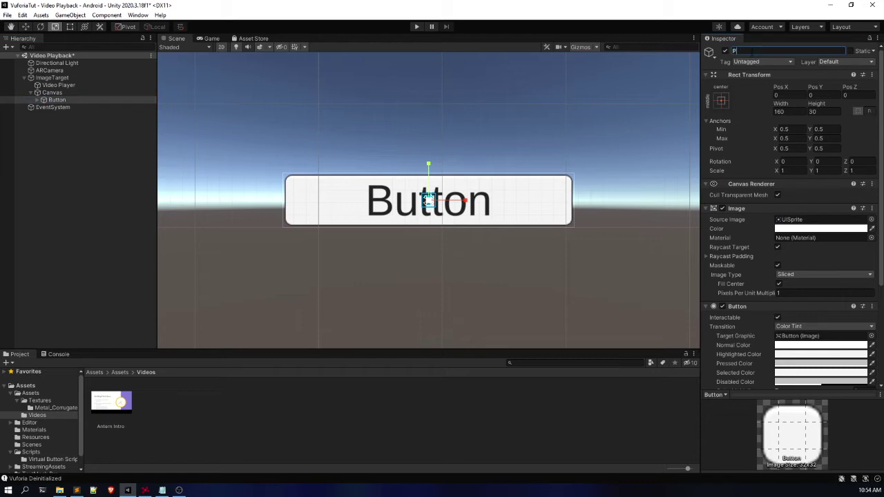
pyautogui.press('Return')
# Step: Anchor and position the Play button at the bottom-left corner of the Canvas using the anchor presets
pyautogui.scroll(-6, 389, 123)
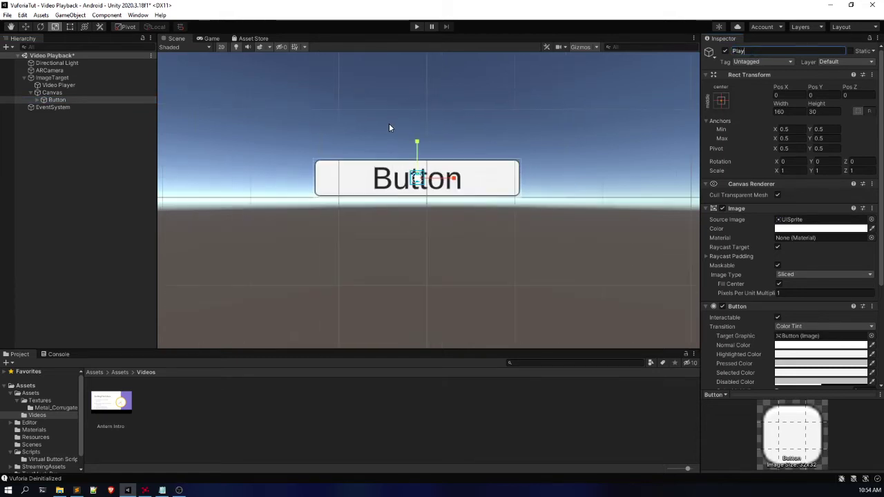
pyautogui.scroll(-4, 390, 186)
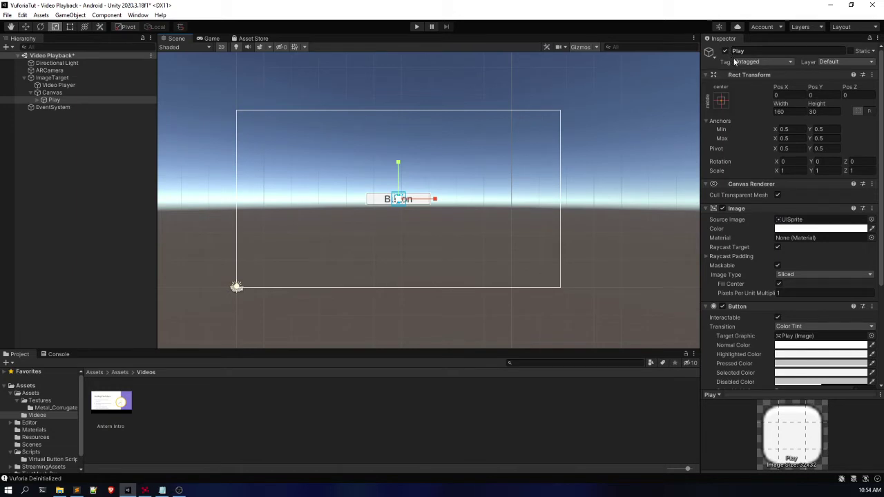
pyautogui.click(720, 100)
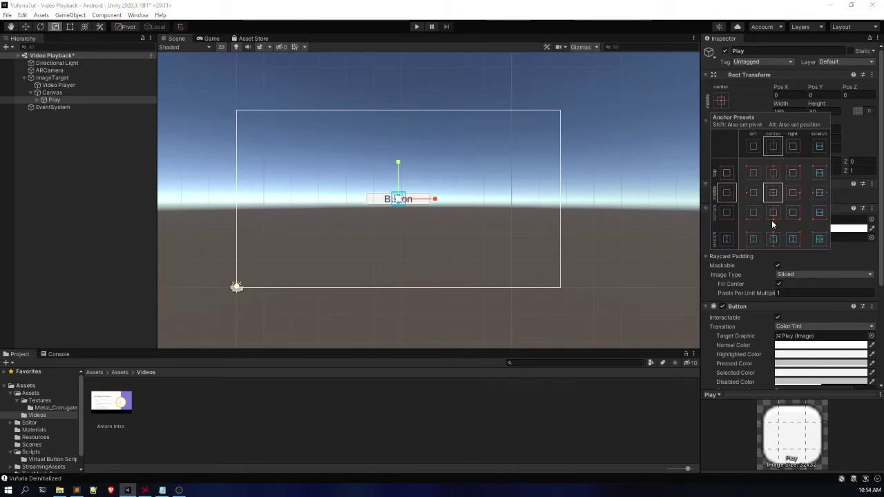
pyautogui.click(731, 107)
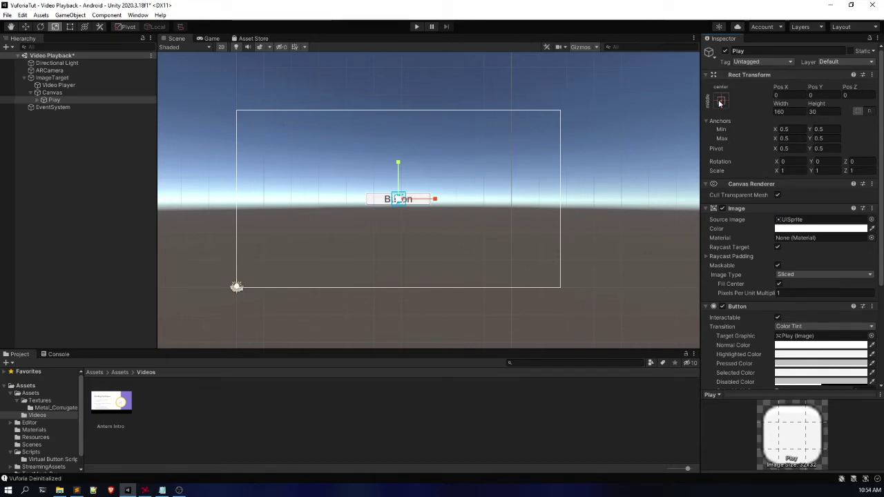
pyautogui.click(720, 101)
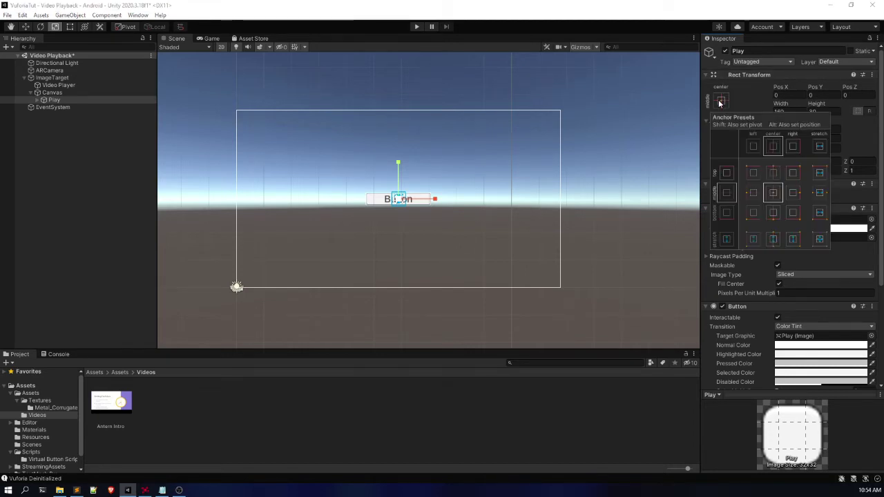
pyautogui.keyDown('alt'); pyautogui.click(752, 216); pyautogui.keyUp('alt')
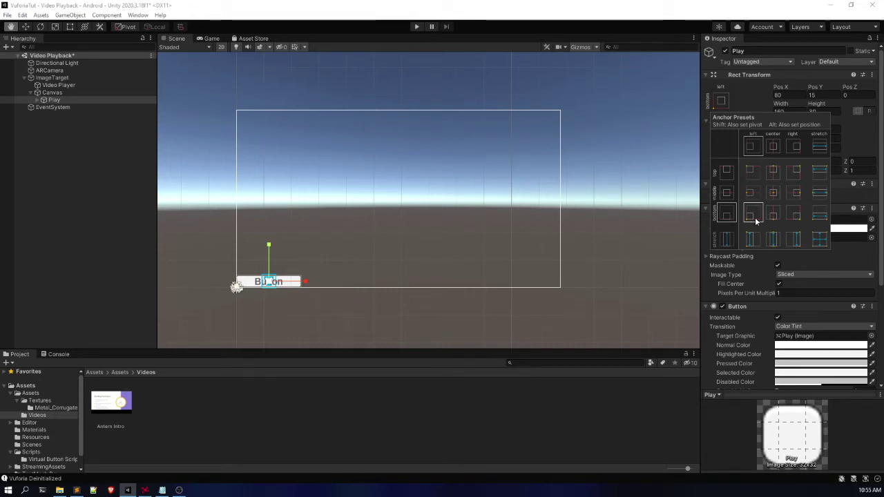
pyautogui.hotkey('shift', 'alt')
# Step: Set the Play button's label text to PLAY and make it bold
pyautogui.scroll(2, 295, 301)
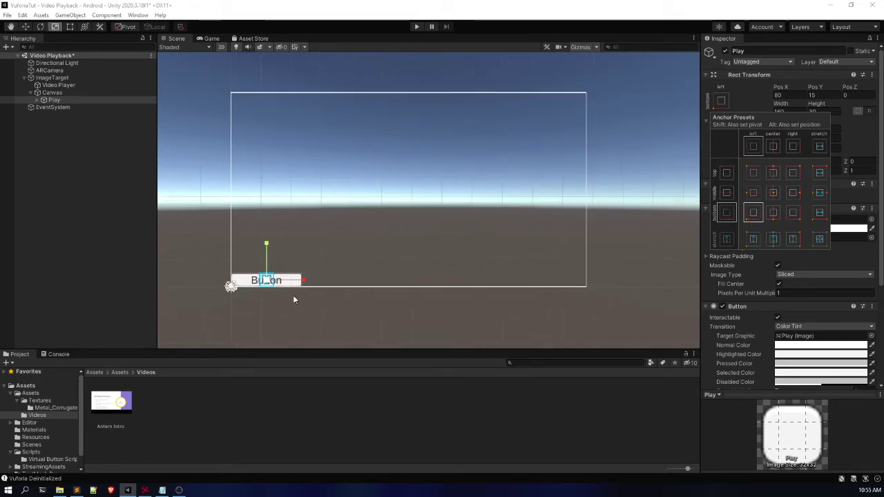
pyautogui.click(40, 102)
pyautogui.click(69, 107)
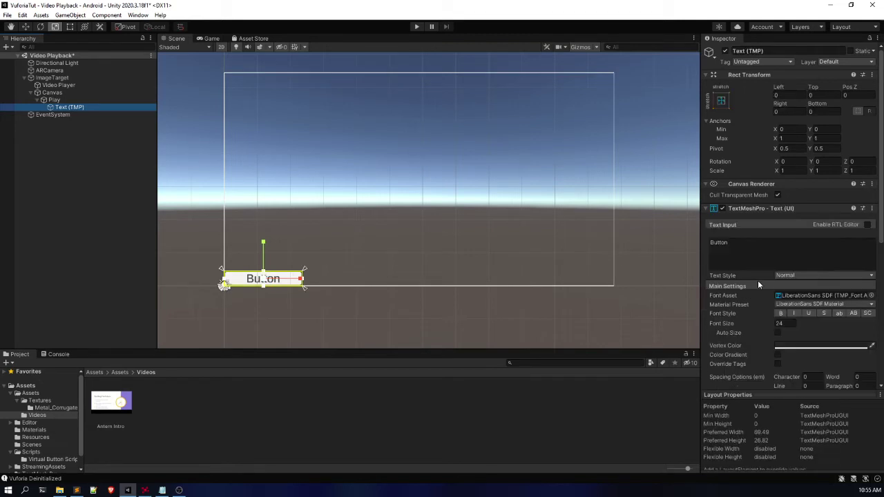
pyautogui.click(765, 253)
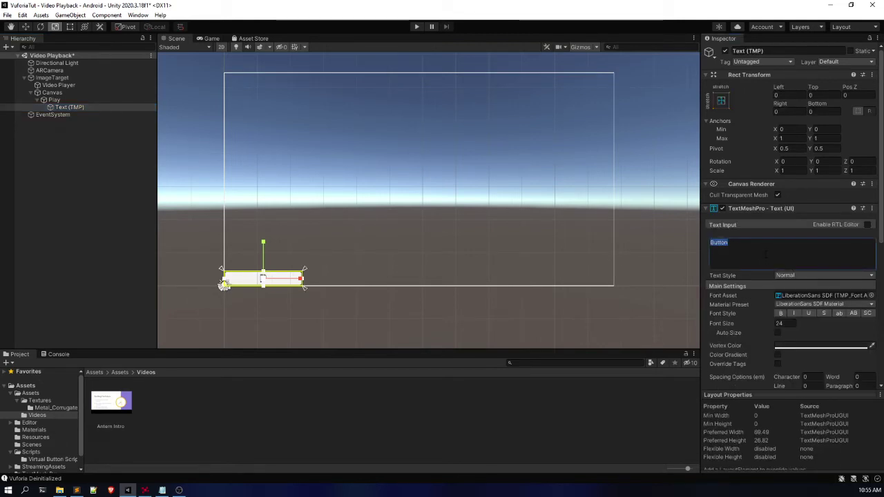
pyautogui.write('PLAY')
pyautogui.click(781, 313)
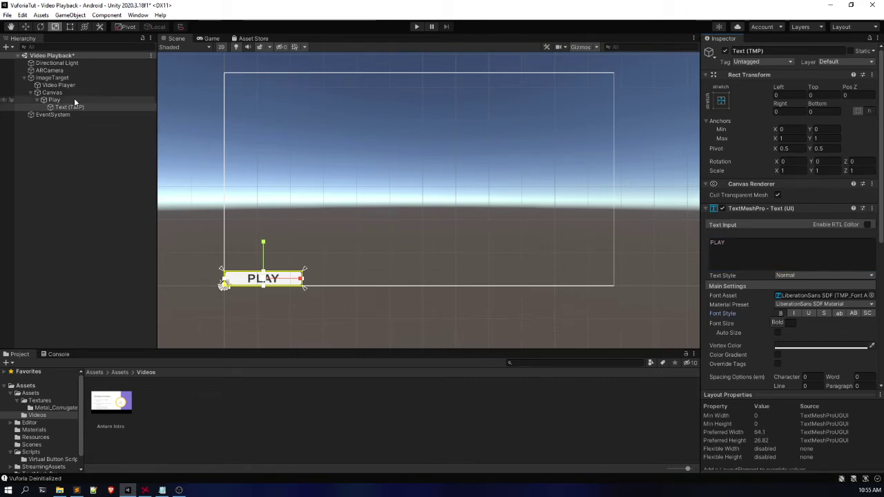
# Step: Duplicate the Play button as Pause, with the copy anchored and positioned at the bottom center of the Canvas
pyautogui.click(52, 101)
pyautogui.click(36, 100)
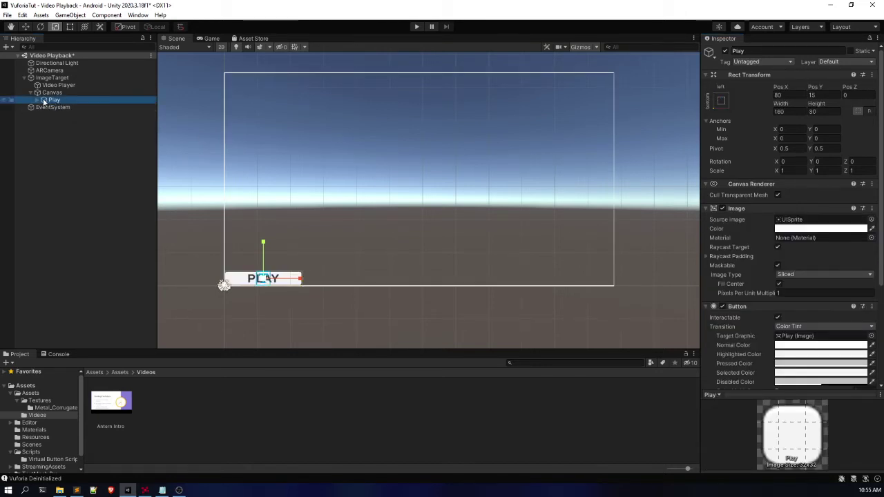
pyautogui.hotkey('ctrl', 'd')
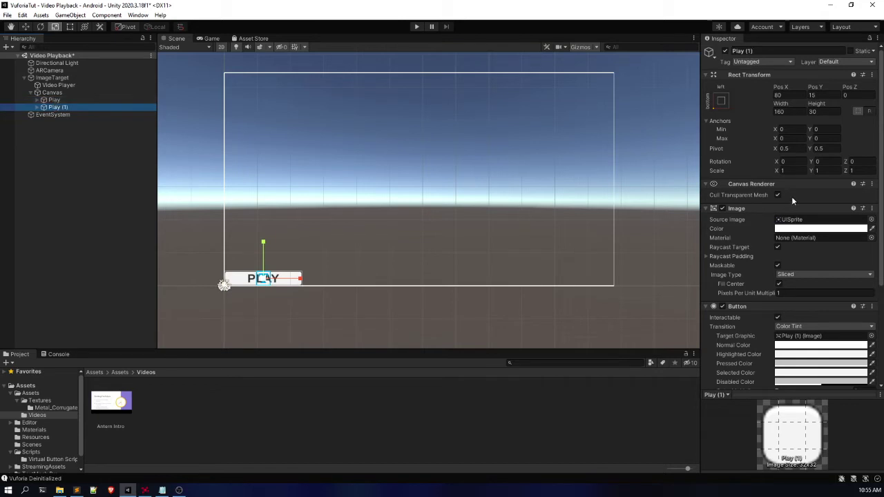
pyautogui.click(725, 102)
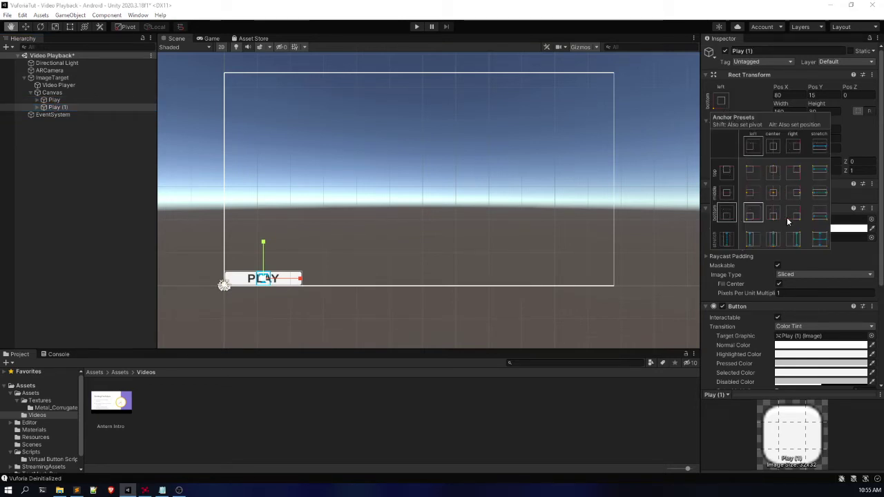
pyautogui.keyDown('alt'); pyautogui.click(779, 212); pyautogui.keyUp('alt')
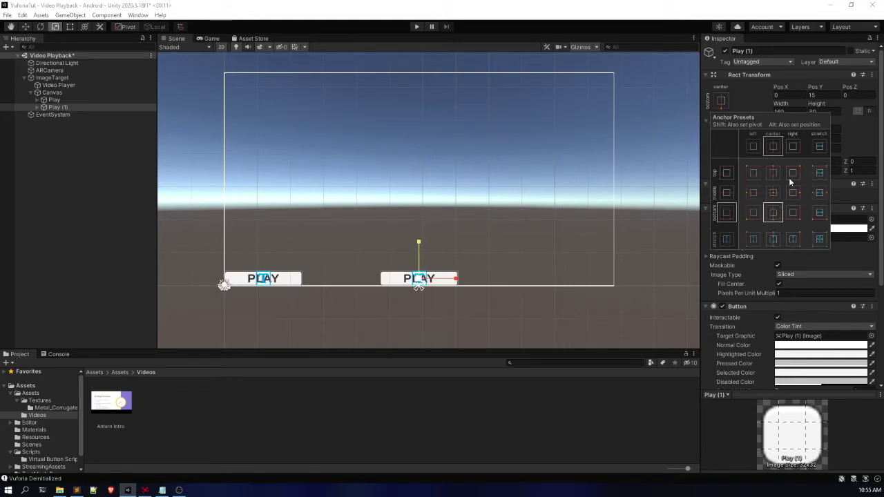
pyautogui.click(745, 51)
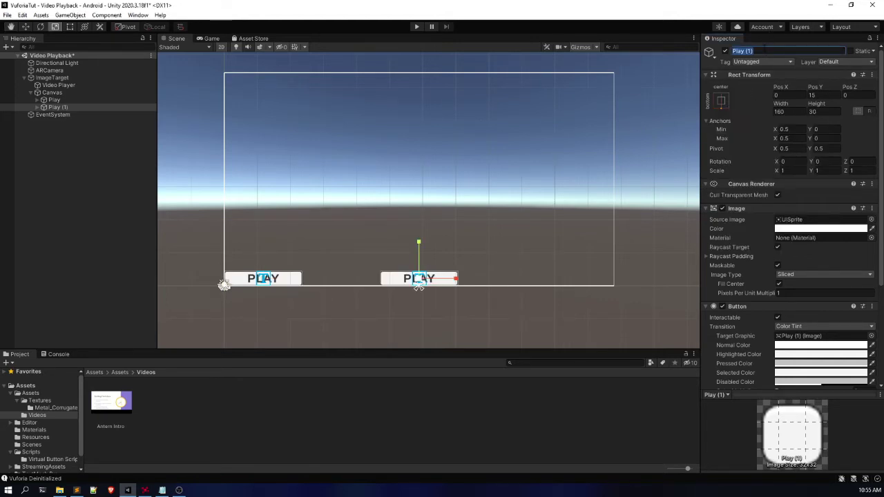
pyautogui.write('Pause')
# Step: Change the Pause button's label text to PAUSE
pyautogui.click(68, 101)
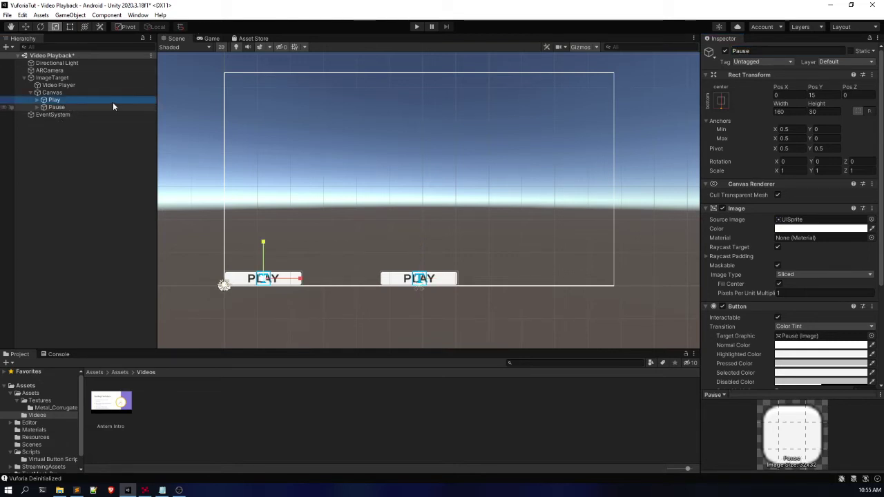
pyautogui.click(37, 107)
pyautogui.click(44, 115)
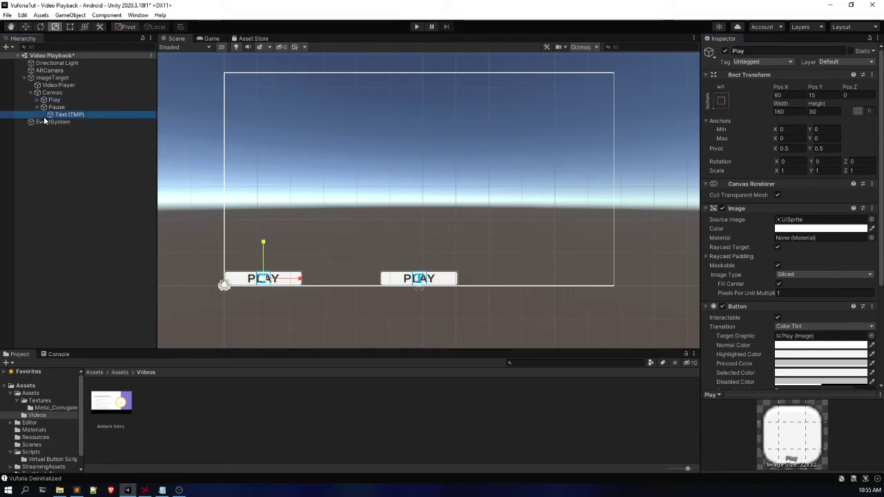
pyautogui.click(784, 262)
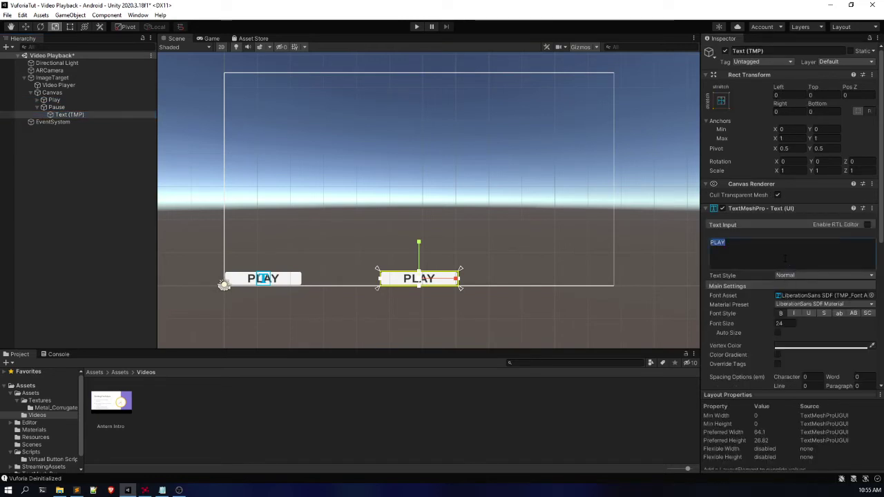
pyautogui.press('BackSpace')
pyautogui.write('PAUSE')
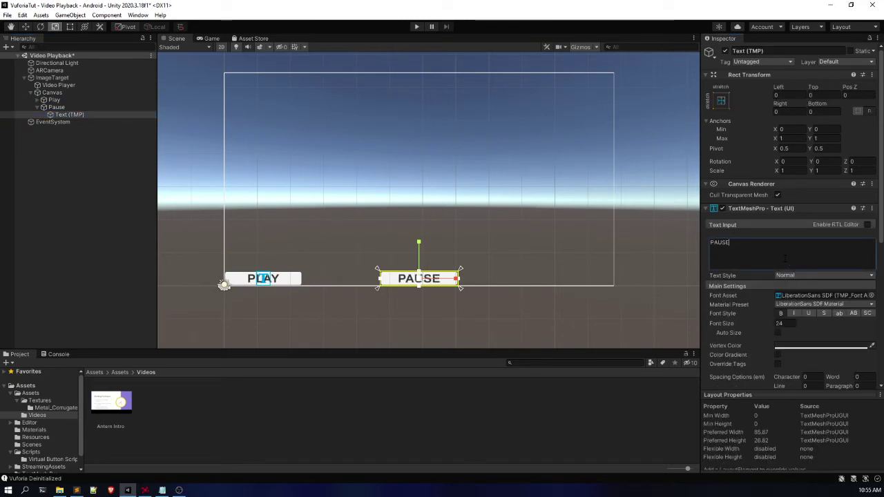
# Step: Duplicate the Pause button under the Canvas and rename the copy Stop
pyautogui.click(37, 107)
pyautogui.click(55, 108)
pyautogui.hotkey('ctrl', 'd')
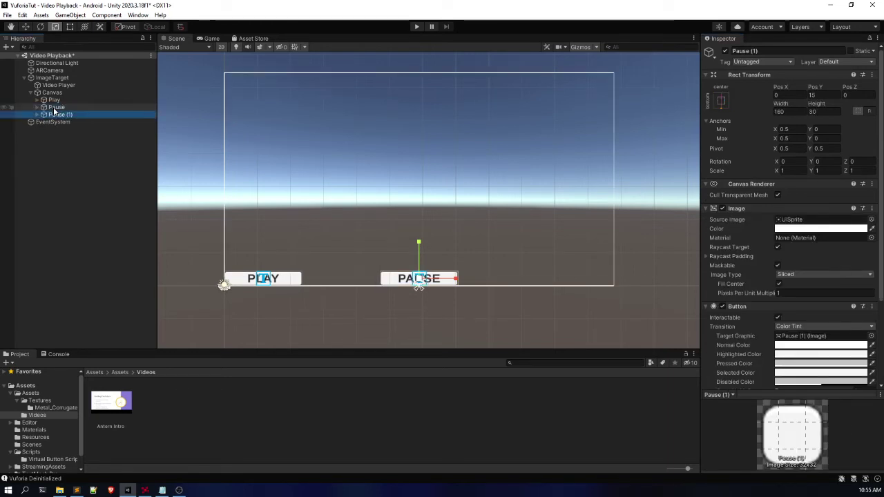
pyautogui.click(774, 54)
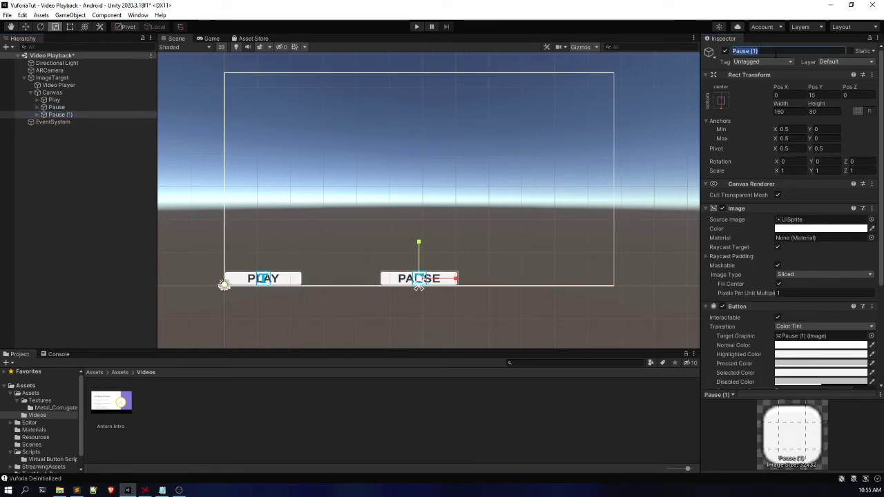
pyautogui.write('Stop')
pyautogui.press('Return')
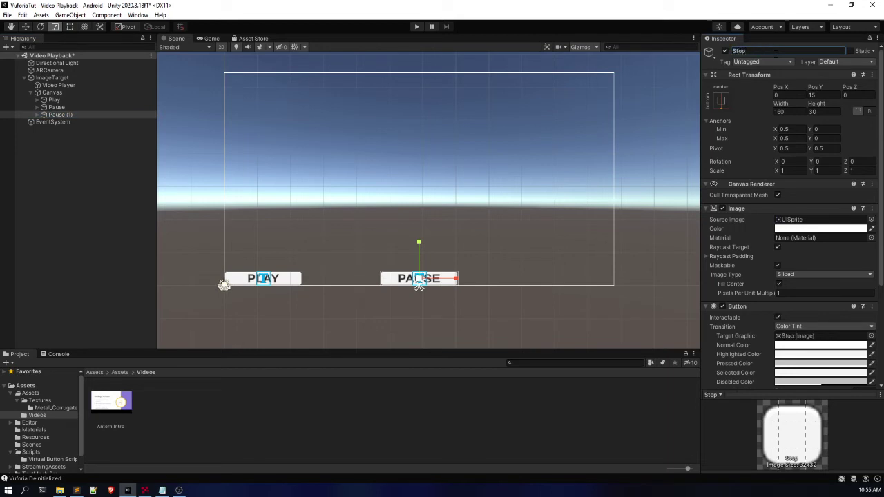
# Step: Change the Stop button's label text to STOP
pyautogui.click(41, 115)
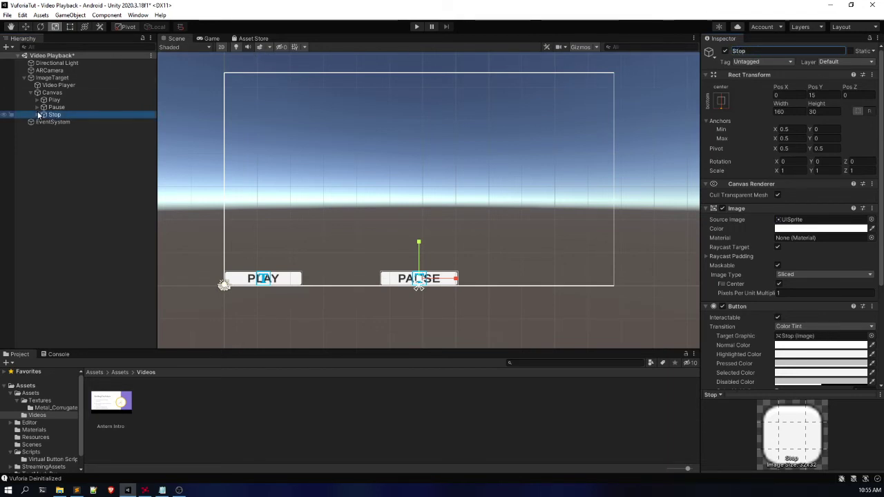
pyautogui.click(58, 122)
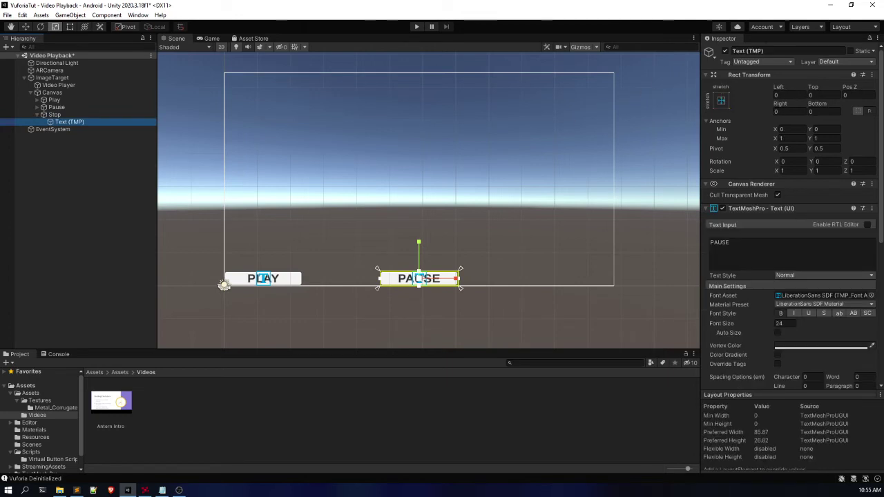
pyautogui.click(768, 239)
pyautogui.hotkey('ctrl', 'a')
pyautogui.write('STO')
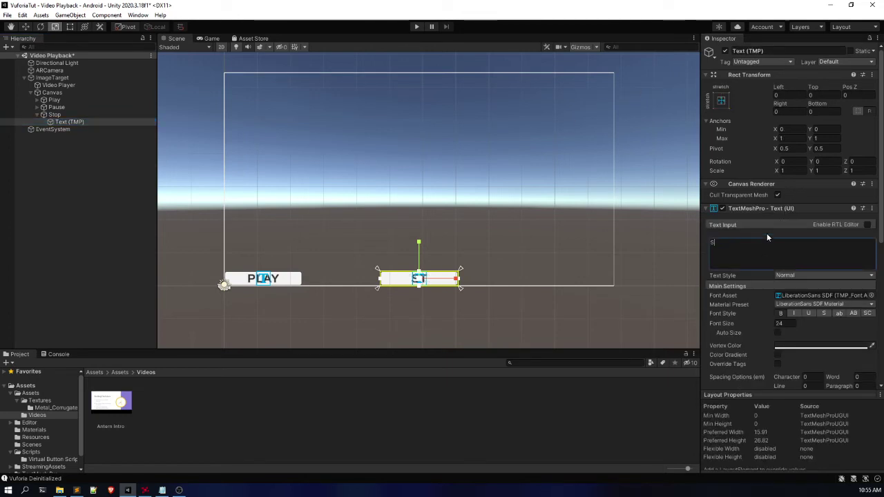
pyautogui.write('P')
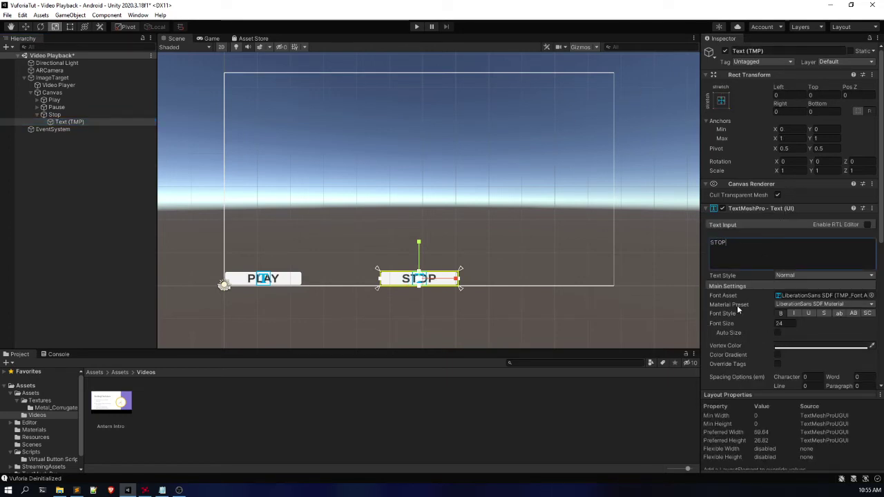
pyautogui.scroll(-4, 762, 347)
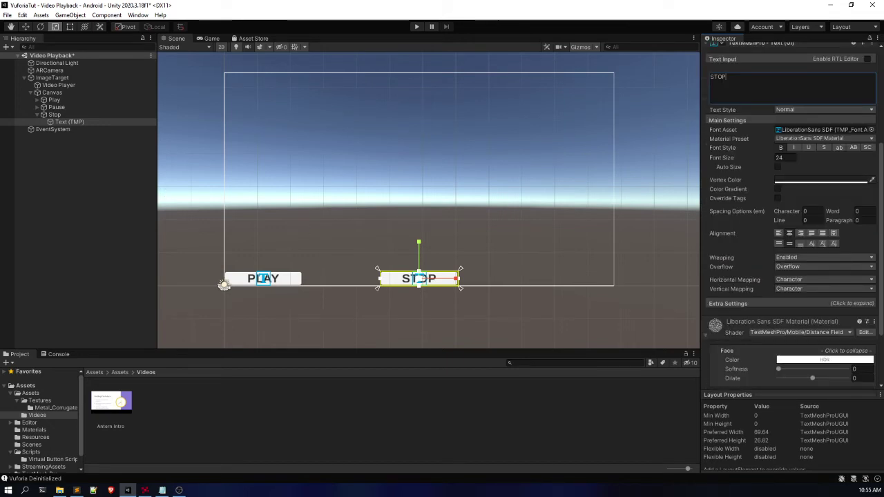
# Step: Anchor and position the Stop button at the bottom-right corner of the Canvas using the anchor presets
pyautogui.click(37, 115)
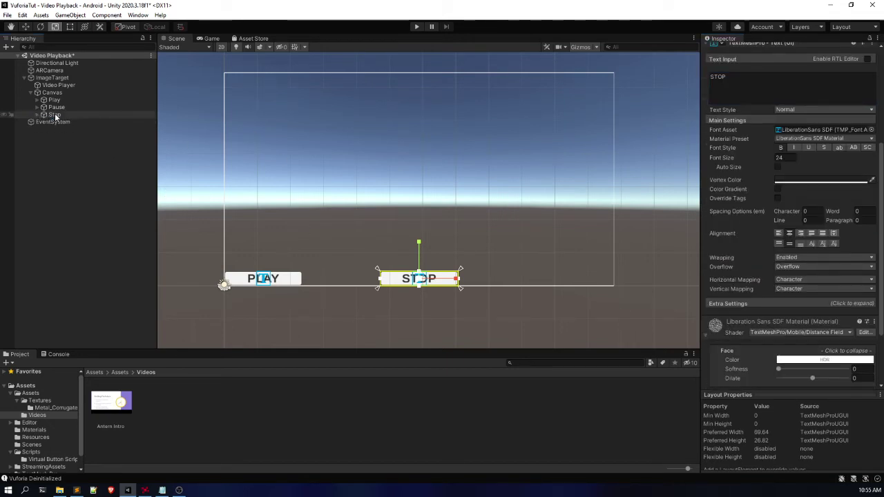
pyautogui.click(54, 115)
pyautogui.scroll(3, 722, 105)
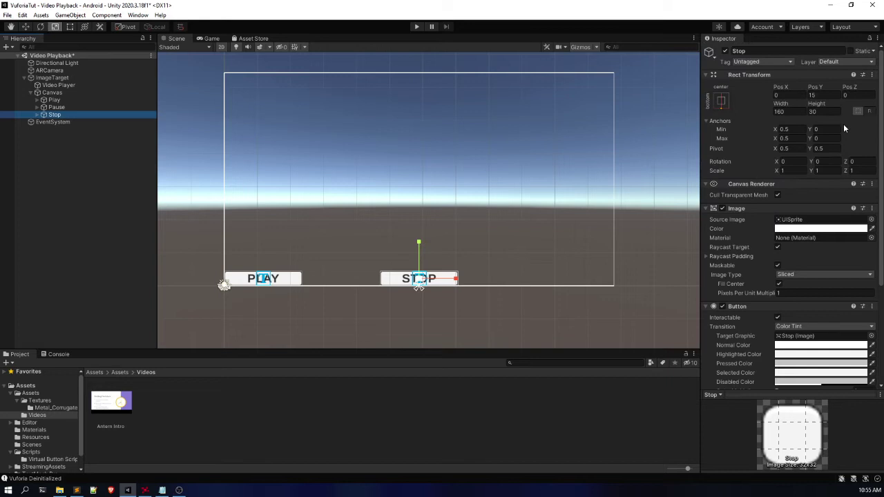
pyautogui.click(721, 103)
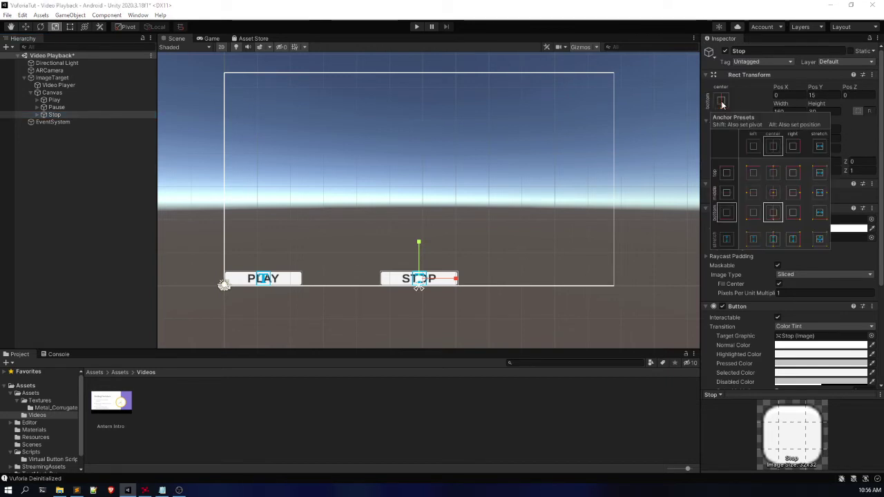
pyautogui.keyDown('alt'); pyautogui.keyDown('shift'); pyautogui.click(798, 212); pyautogui.keyUp('shift'); pyautogui.keyUp('alt')
pyautogui.press('t')
pyautogui.click(542, 310)
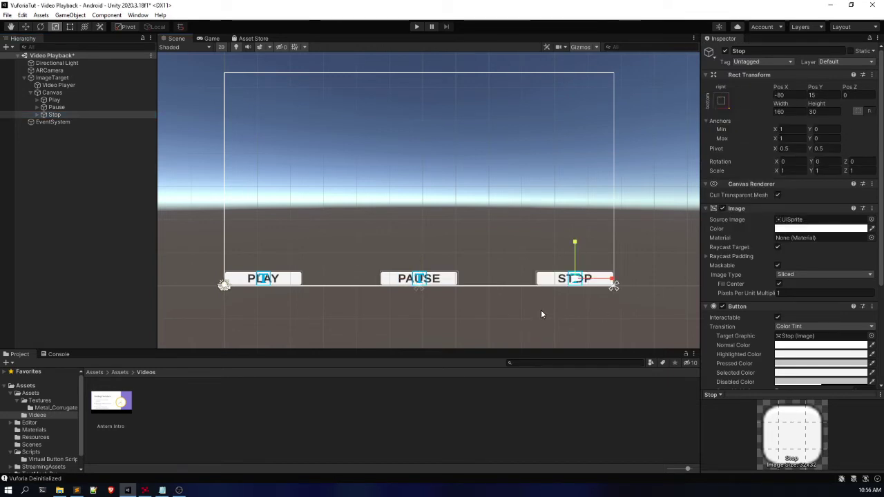
pyautogui.click(542, 311)
pyautogui.scroll(-1, 365, 210)
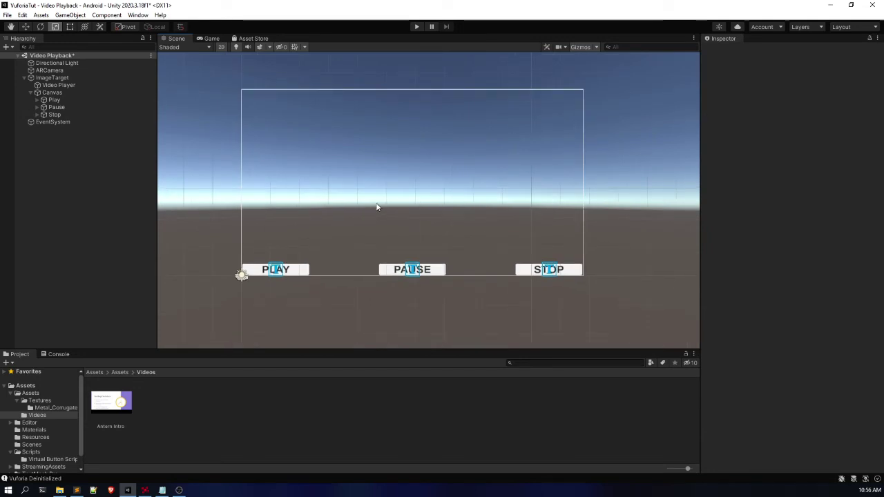
# Step: Add an On Click event to the Play button that calls VideoPlayer.Play on the Video Player object
pyautogui.click(73, 99)
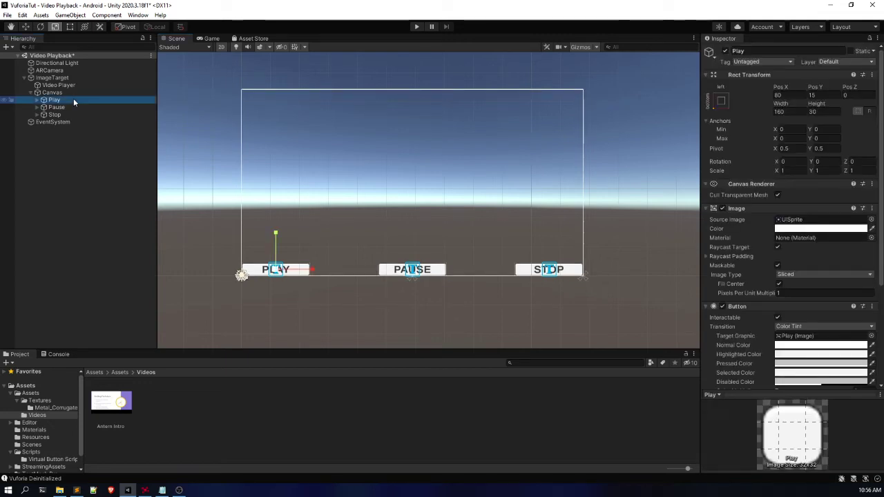
pyautogui.scroll(-5, 770, 290)
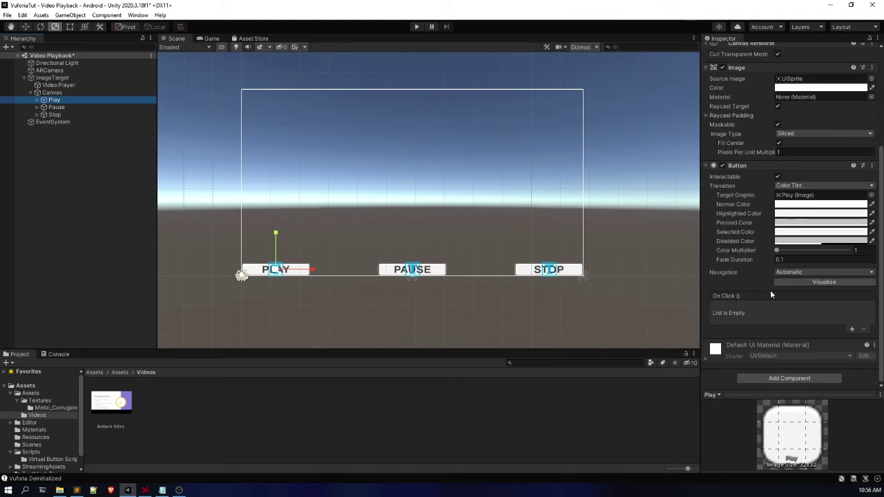
pyautogui.click(779, 393)
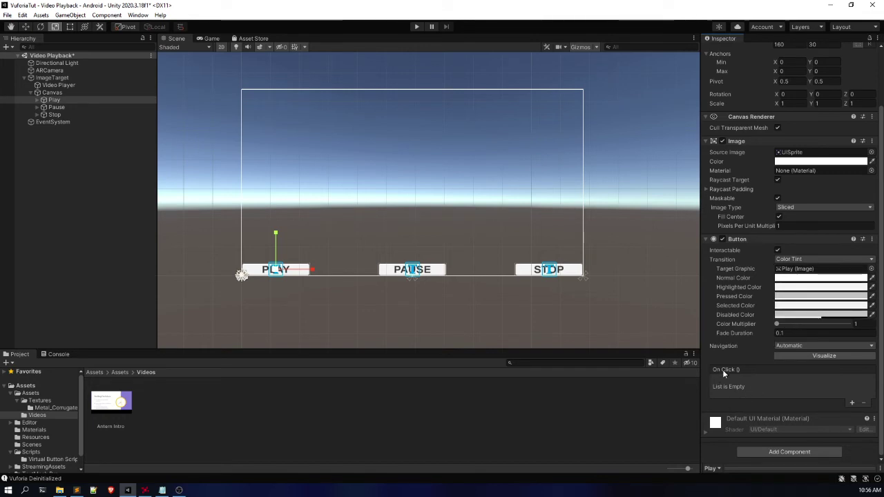
pyautogui.click(851, 403)
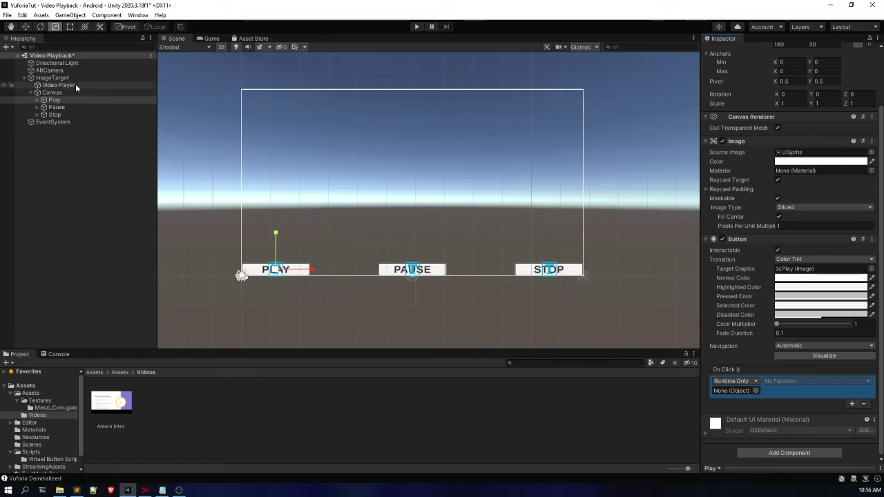
pyautogui.moveTo(71, 85); pyautogui.dragTo(748, 392)
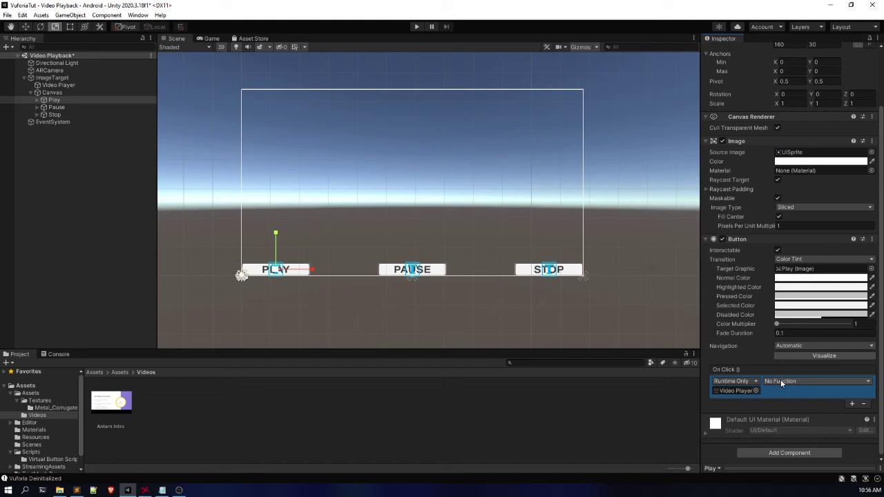
pyautogui.click(781, 382)
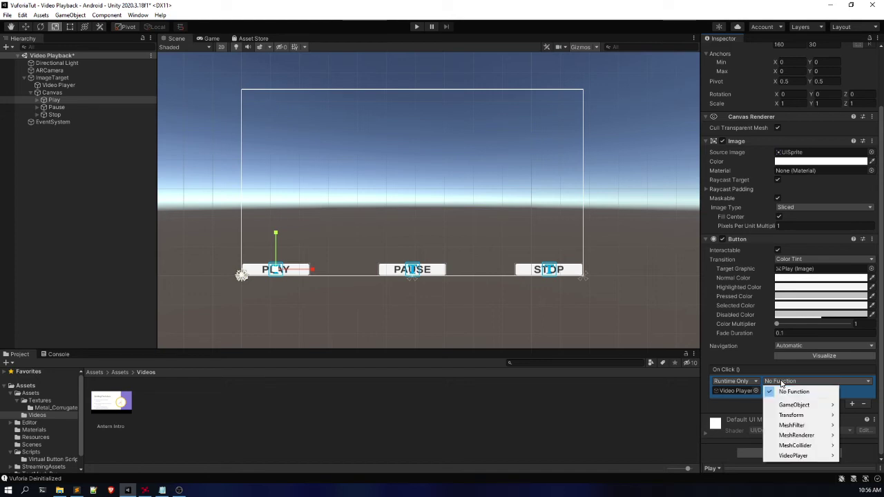
pyautogui.moveTo(779, 457)
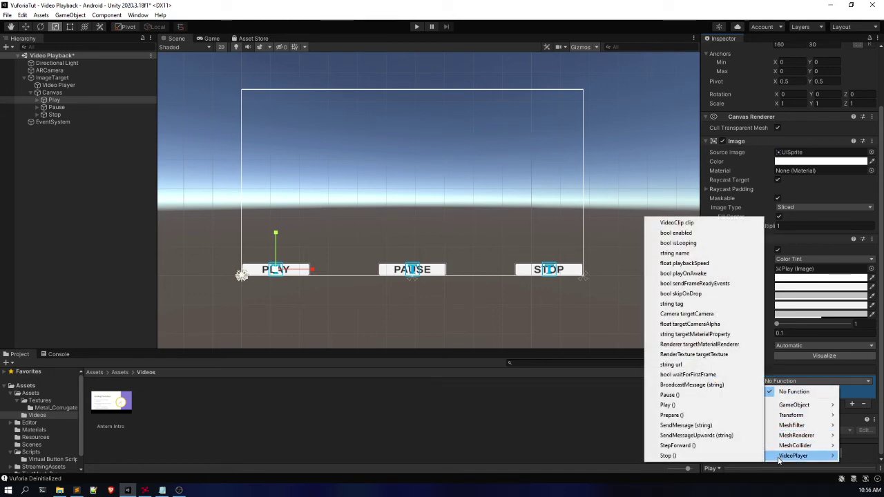
pyautogui.click(694, 406)
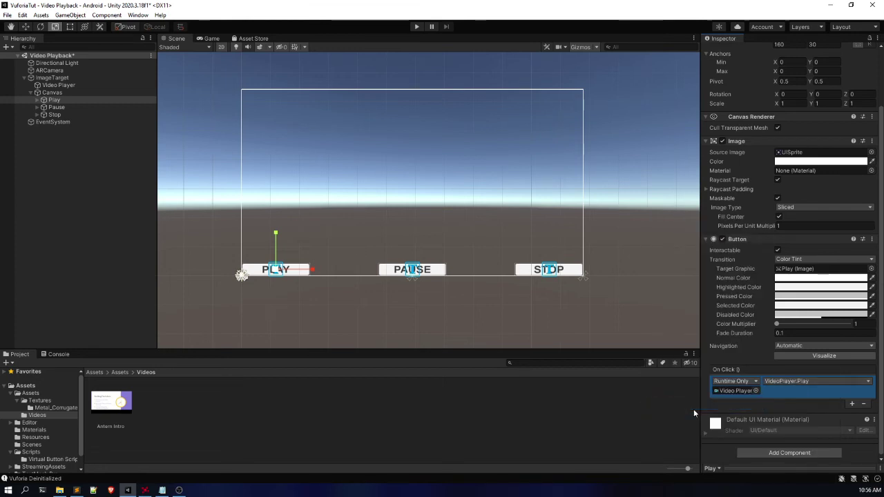
# Step: Add an On Click event to the Pause button that calls VideoPlayer.Pause on the Video Player object
pyautogui.click(55, 108)
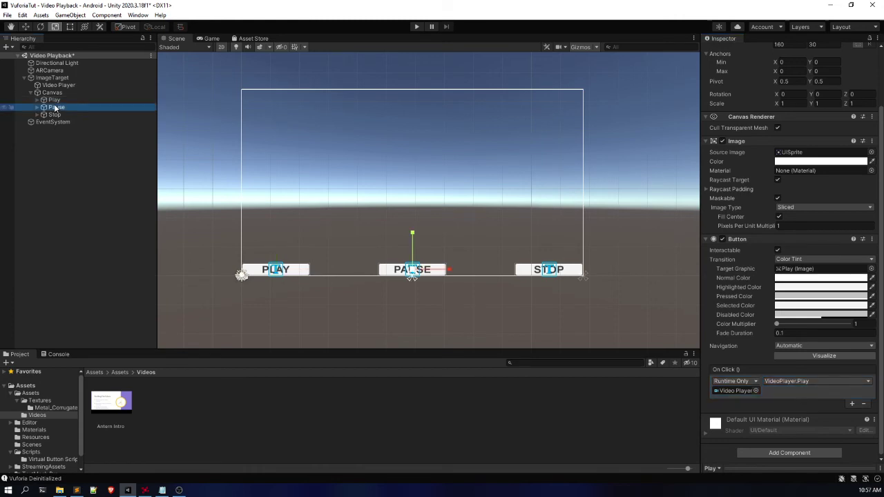
pyautogui.click(851, 404)
pyautogui.moveTo(60, 85); pyautogui.dragTo(743, 392)
pyautogui.click(782, 381)
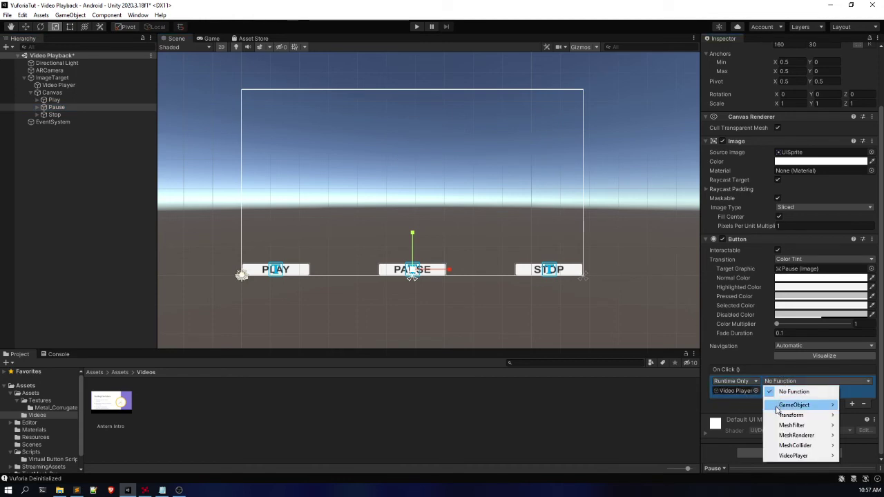
pyautogui.moveTo(780, 457)
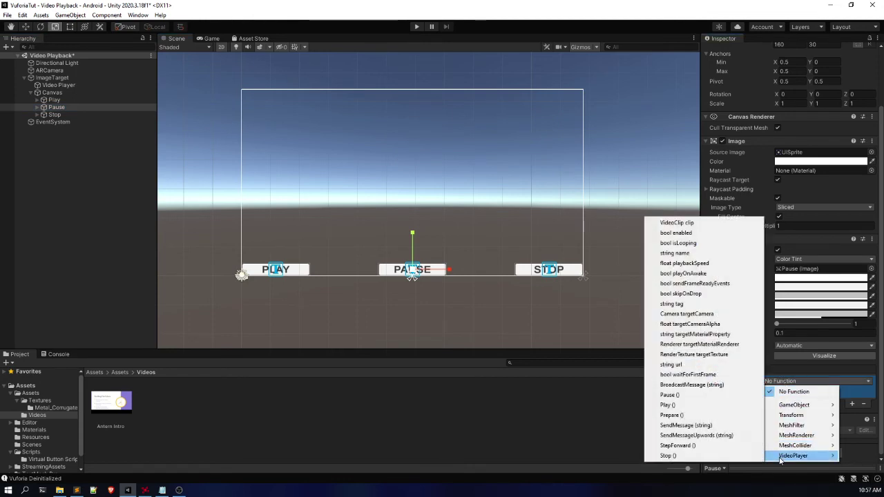
pyautogui.click(669, 395)
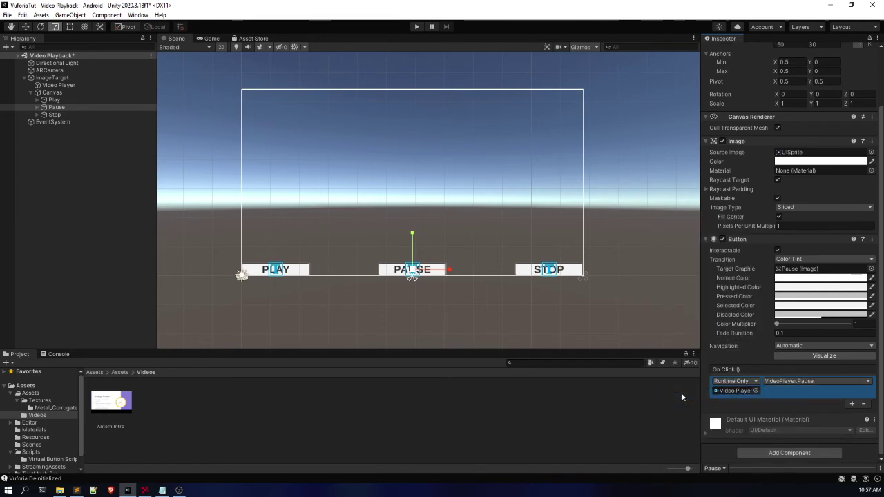
# Step: Add an On Click event to the Stop button that calls VideoPlayer.Stop on the Video Player object
pyautogui.click(80, 115)
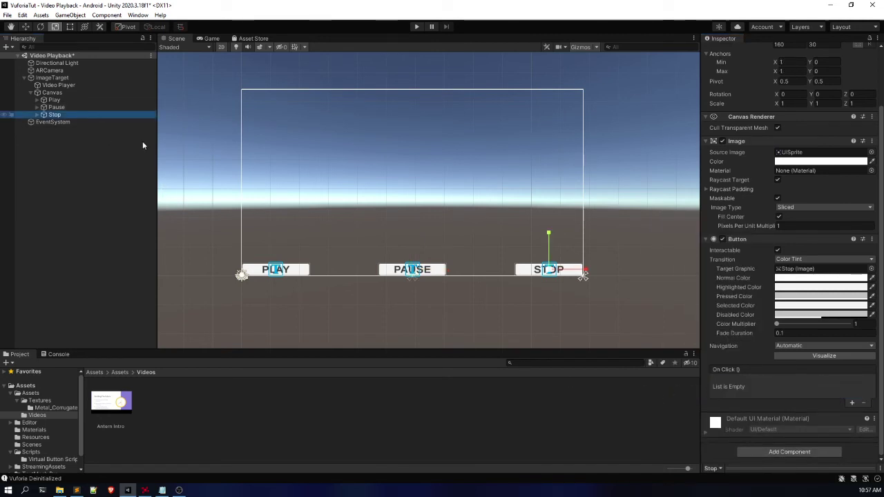
pyautogui.click(851, 403)
pyautogui.moveTo(62, 85); pyautogui.dragTo(736, 391)
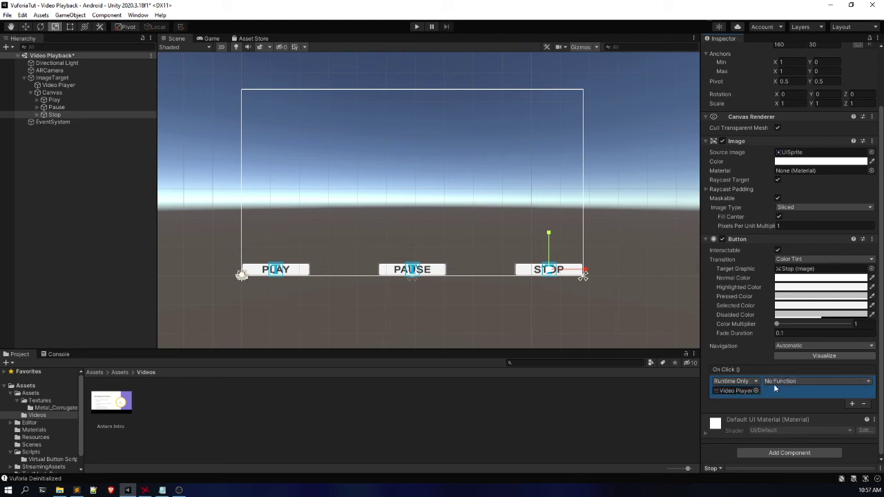
pyautogui.click(775, 384)
pyautogui.moveTo(794, 456)
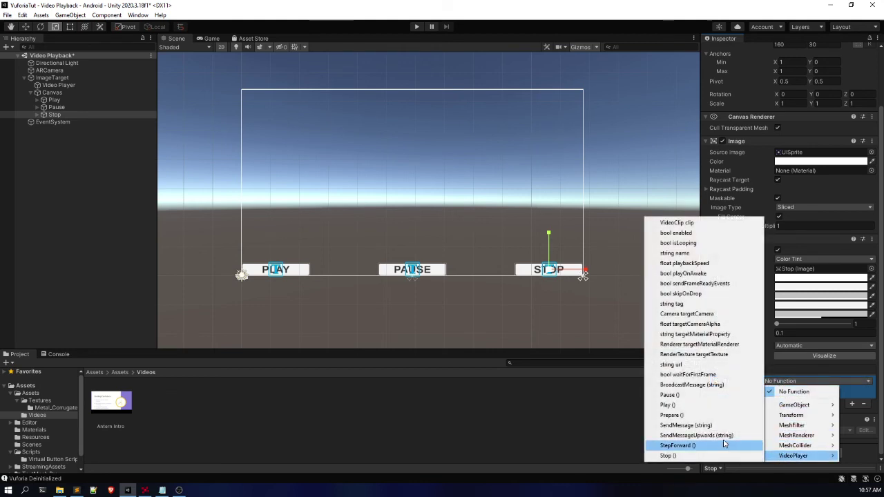
pyautogui.click(668, 456)
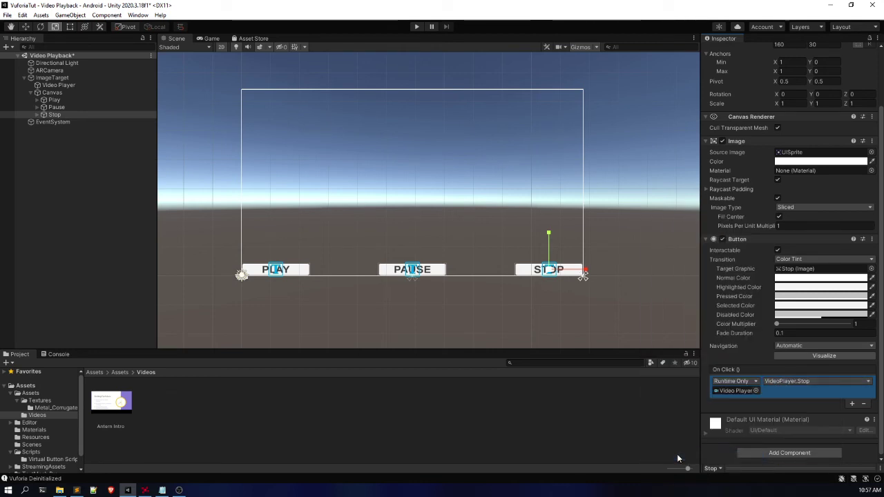
# Step: Save the Video Playback scene and clear the object selection
pyautogui.scroll(-1, 414, 139)
pyautogui.click(415, 138)
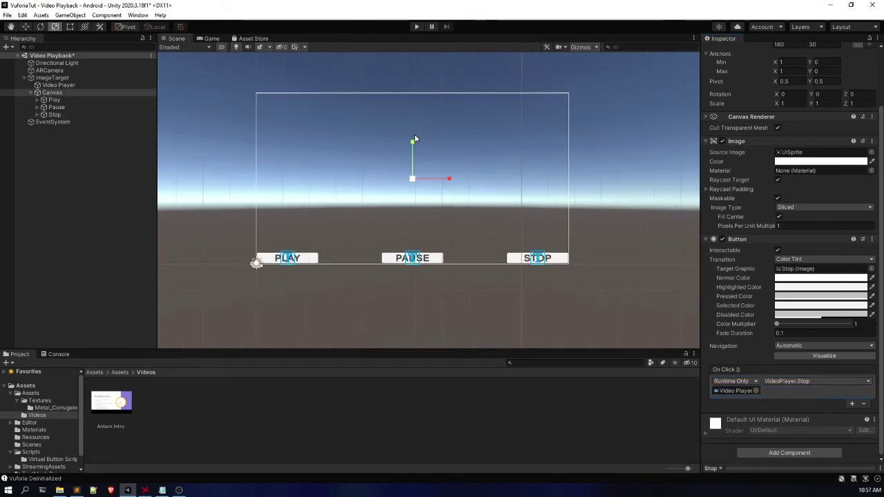
pyautogui.hotkey('ctrl', 's')
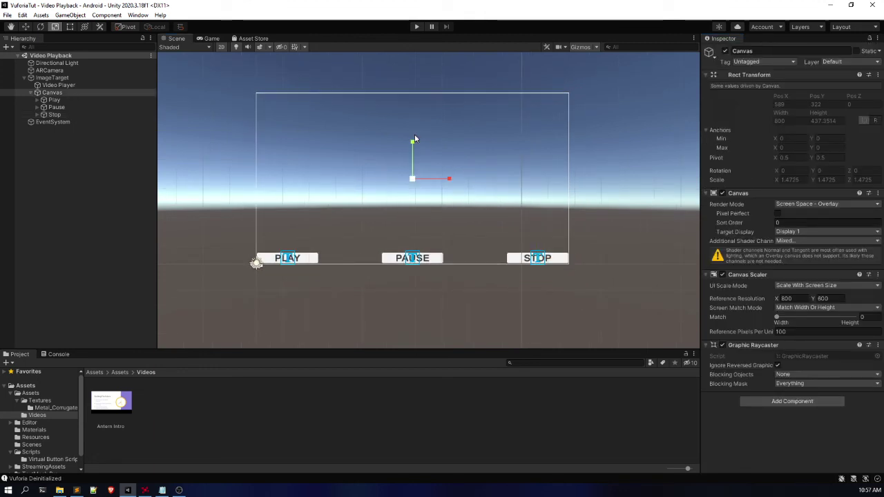
pyautogui.click(597, 127)
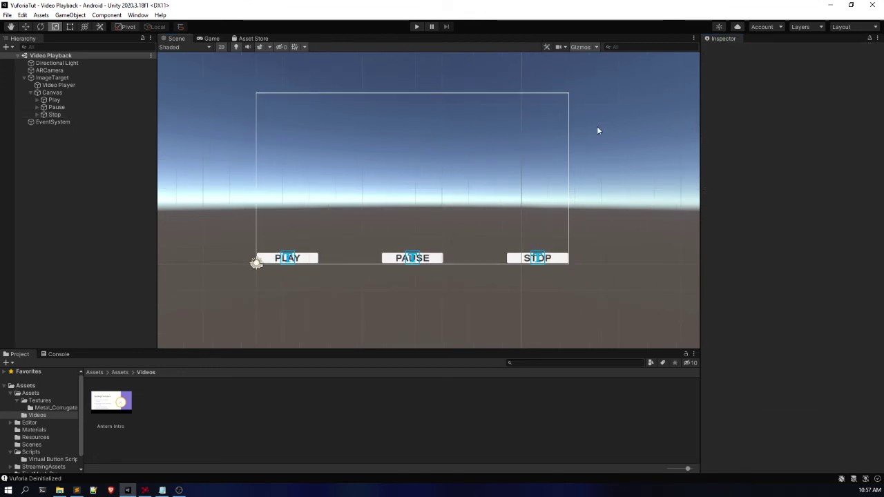
# Step: Run the scene, test the on-screen PLAY button on the tracked marker's video, and exit play mode
pyautogui.click(417, 26)
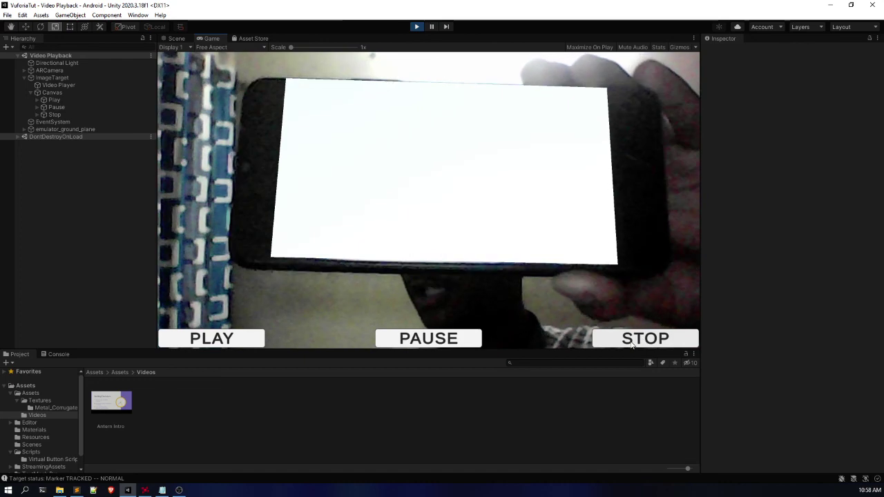
pyautogui.click(214, 338)
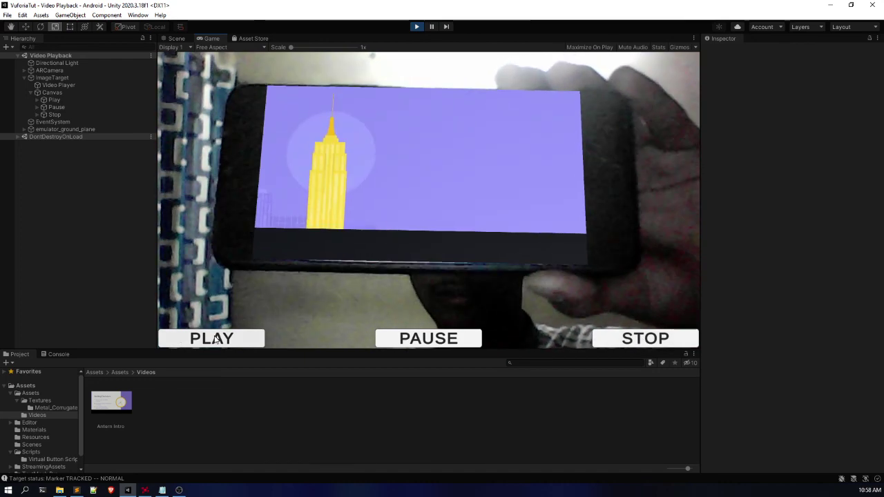
pyautogui.click(418, 27)
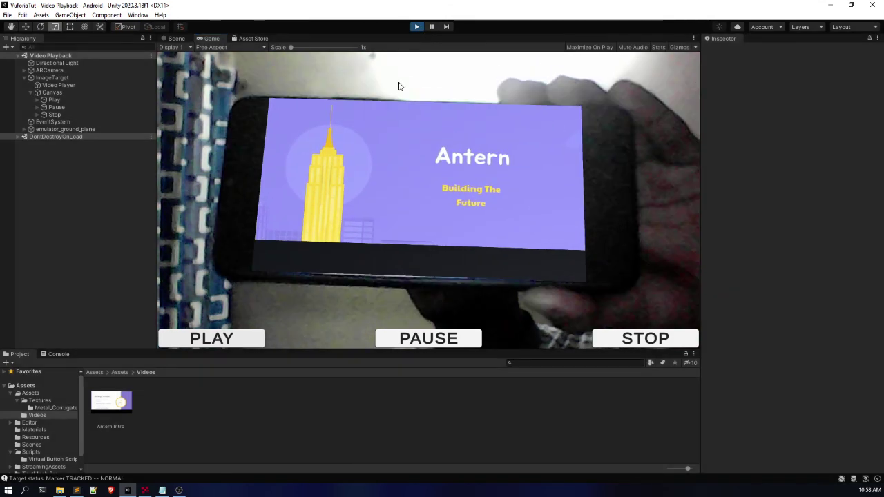